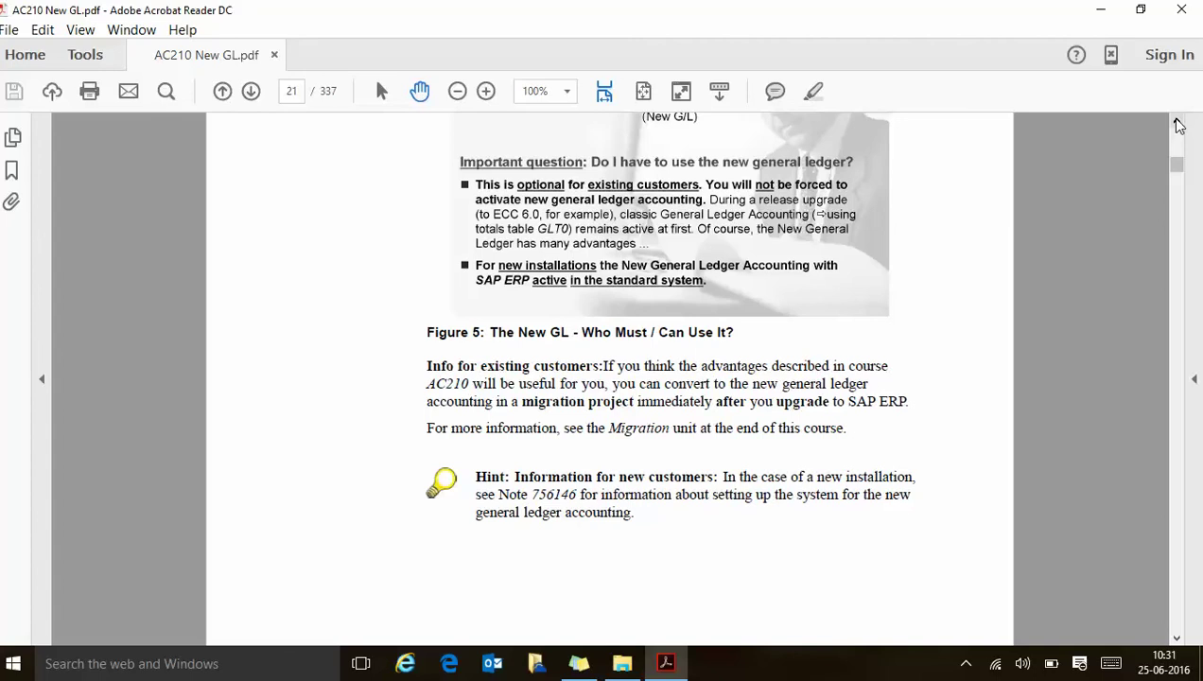
- Read on in the AC210 guide to Figure 6 on activating New General Ledger Accounting
scroll(1179, 125, "down", 5)
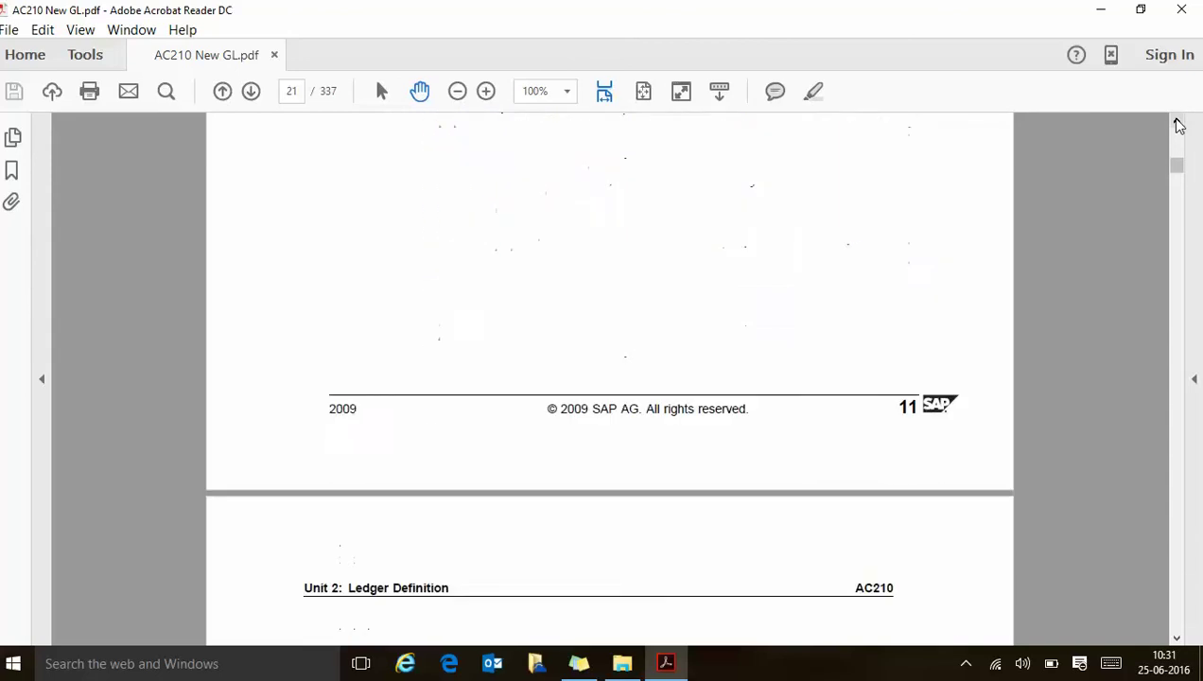
scroll(1179, 125, "down", 3)
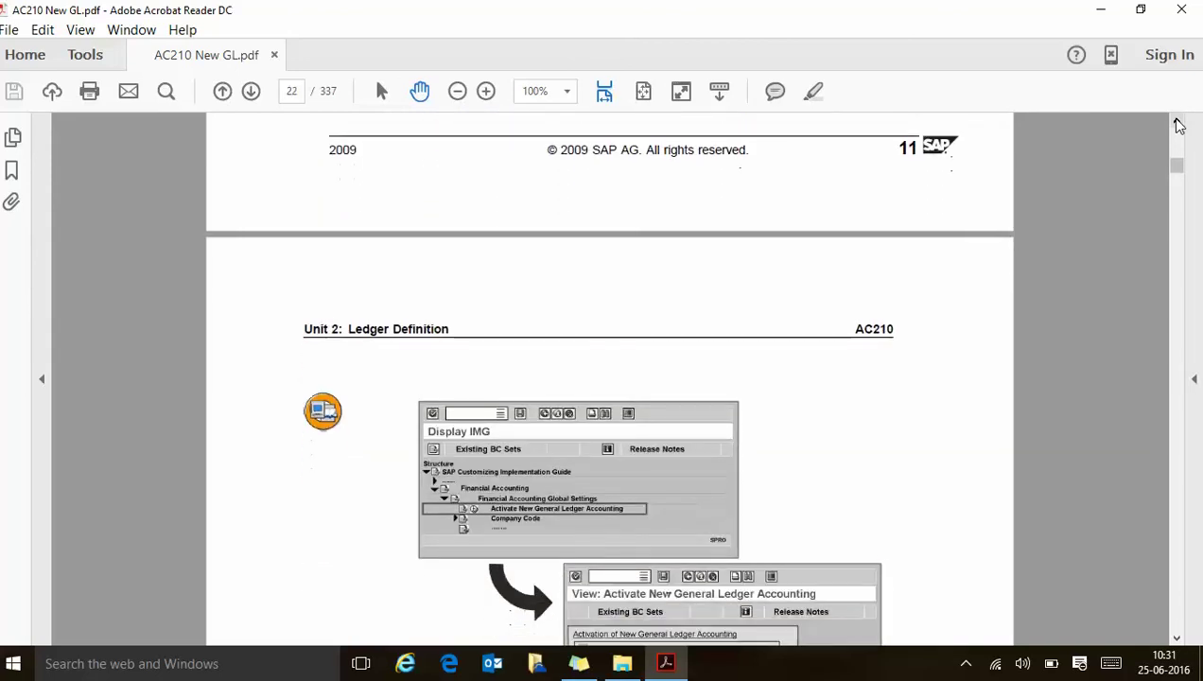
scroll(1179, 125, "down", 2)
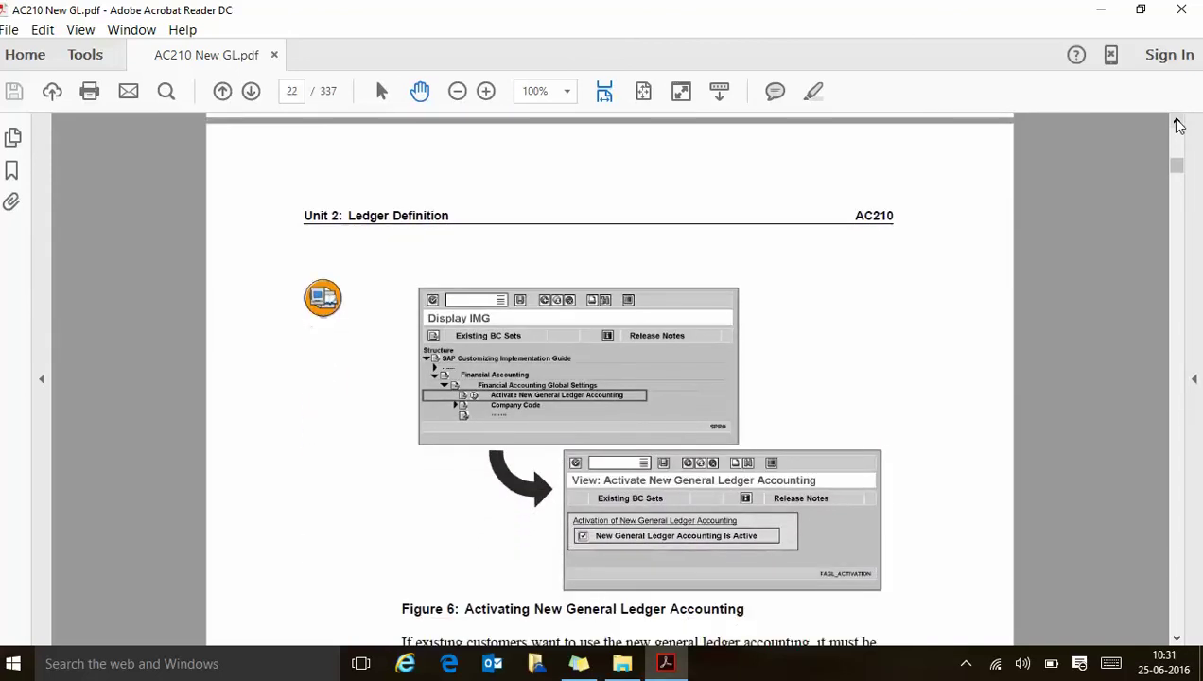
scroll(1179, 125, "down", 2)
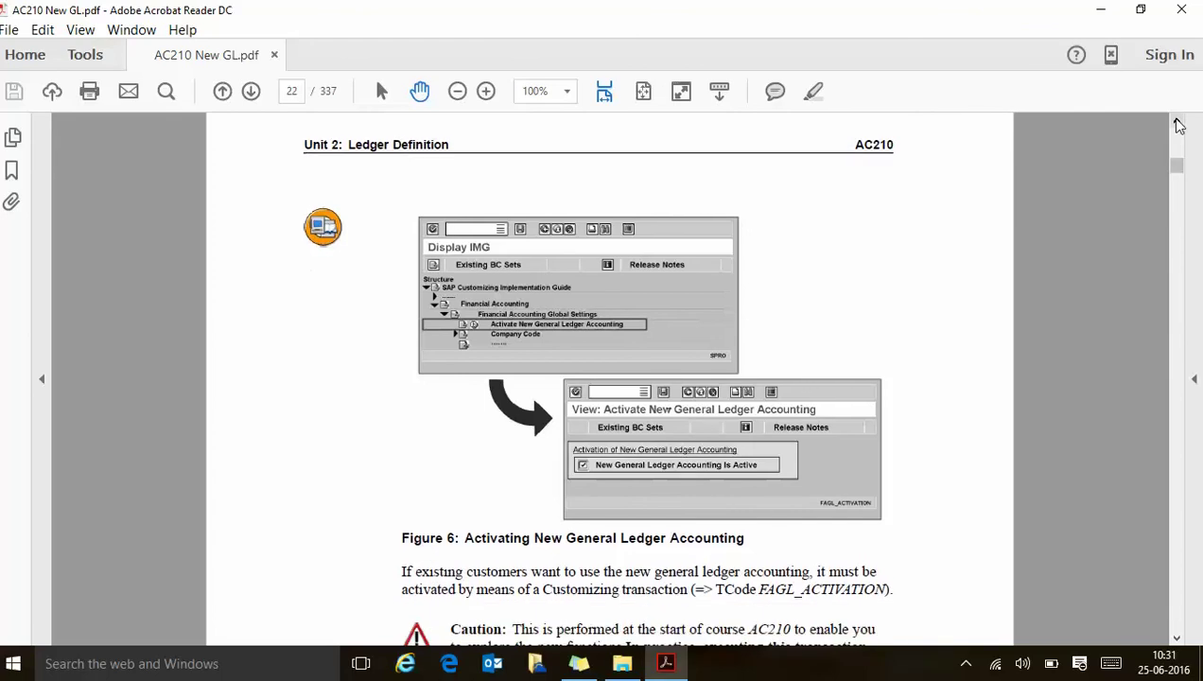
scroll(1179, 125, "down", 2)
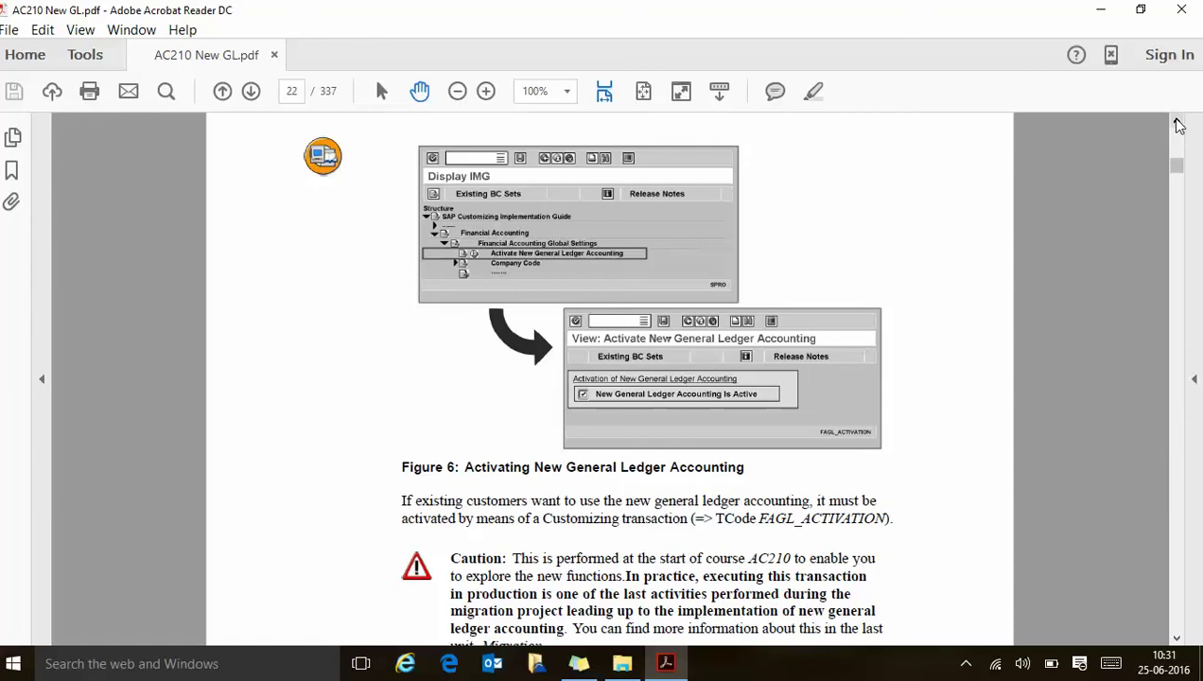
- Switch to SAP Logon, open the ECC SR2 connection and log on to client 800 with the user name and account password
key("super+d")
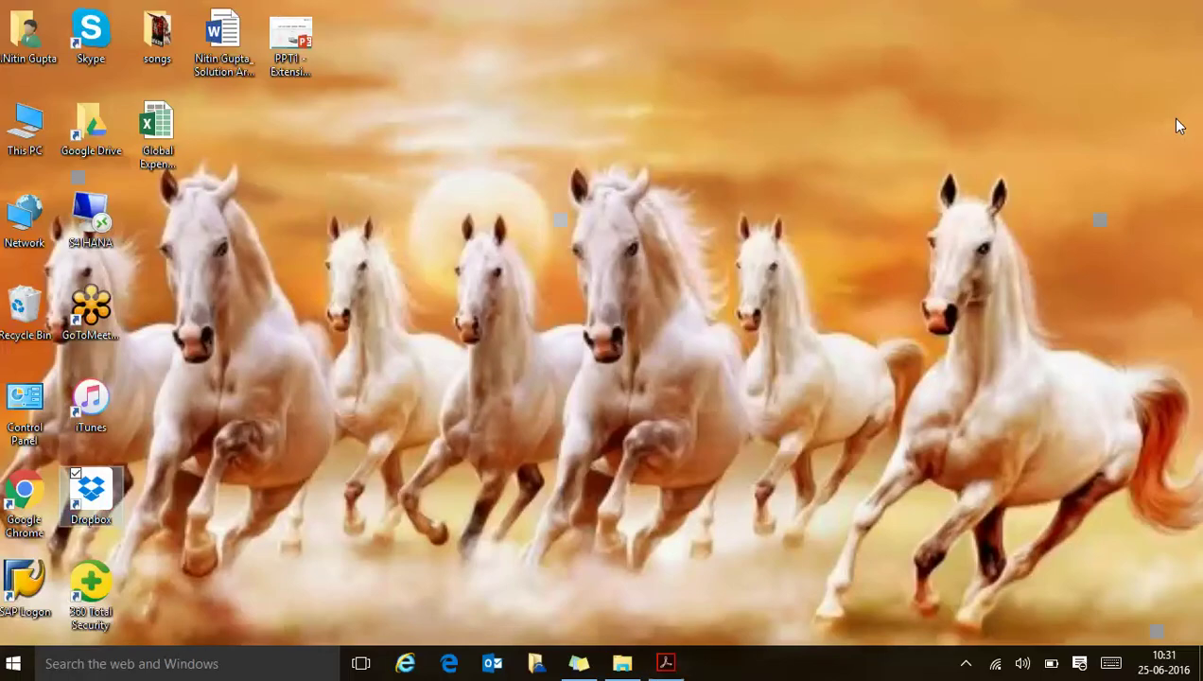
double_click(46, 575)
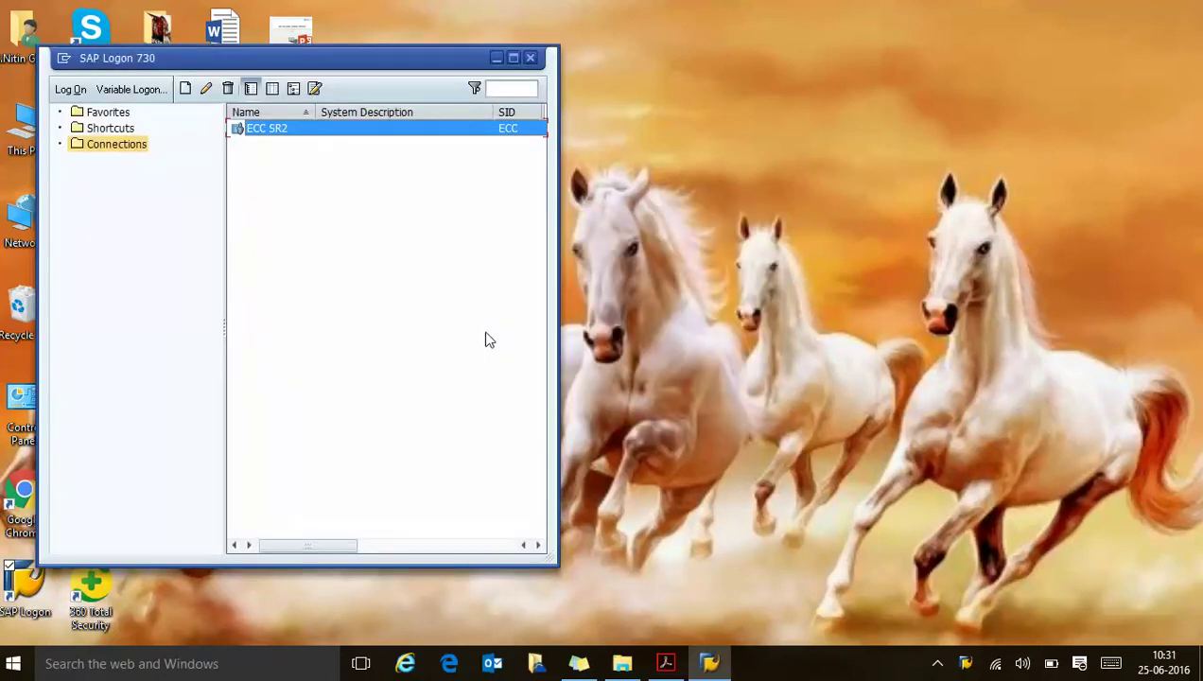
double_click(333, 133)
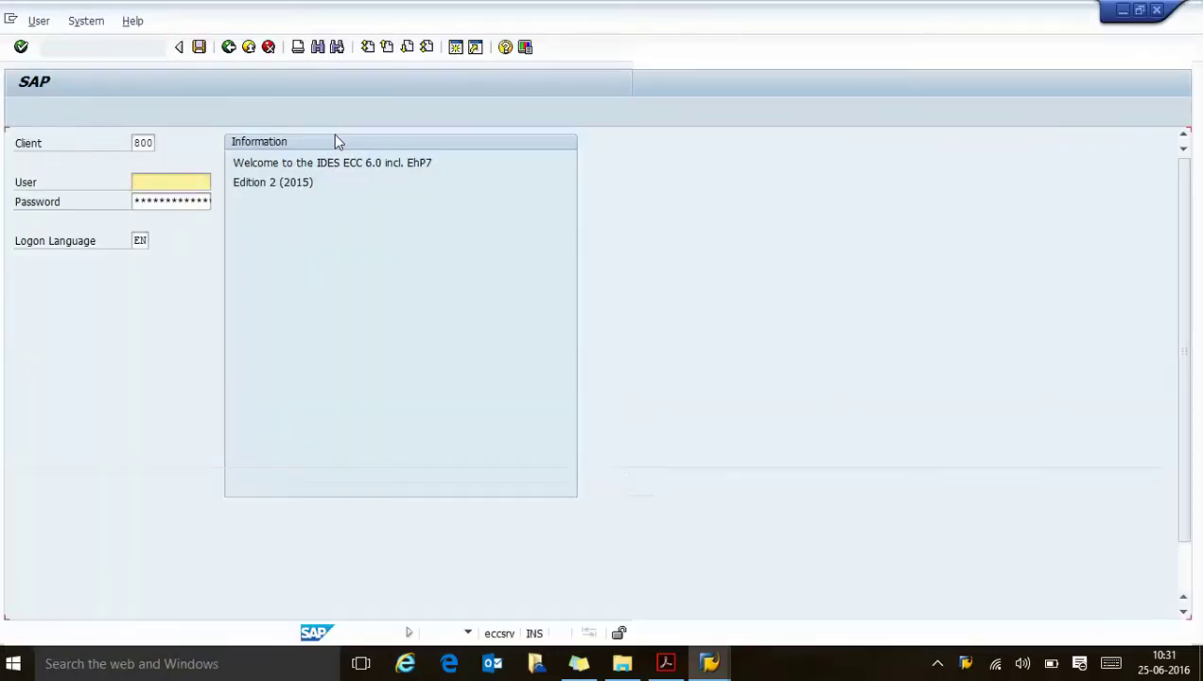
key("Down")
key("Down")
key("Return")
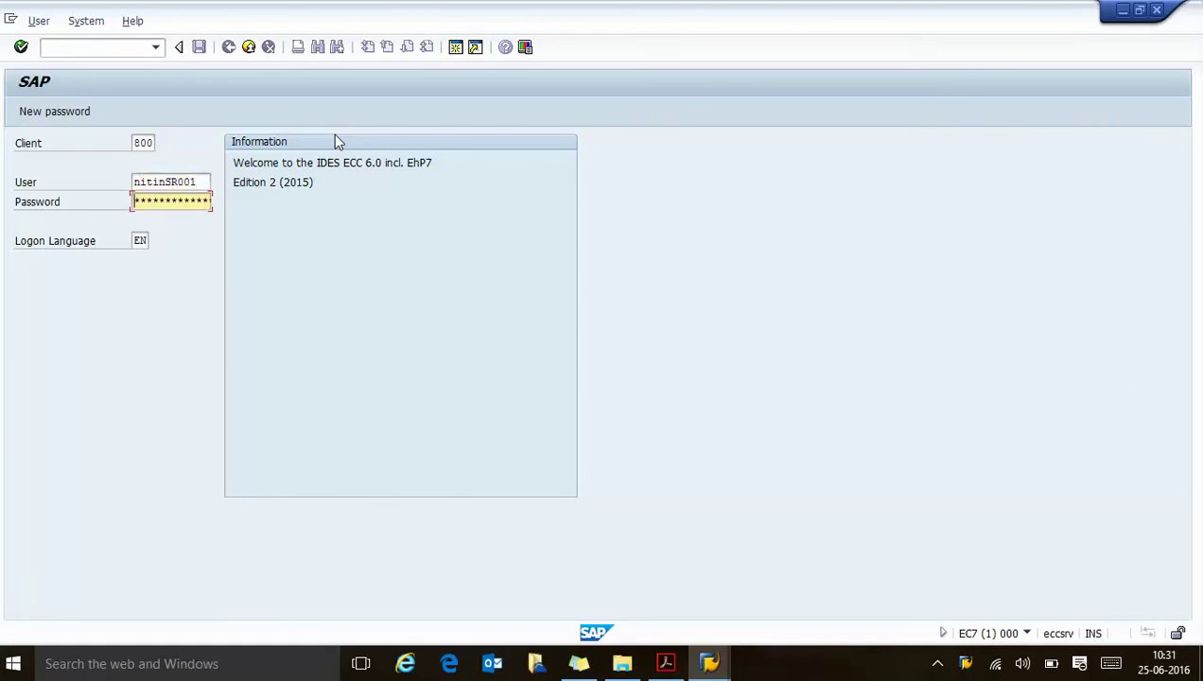
key("Return")
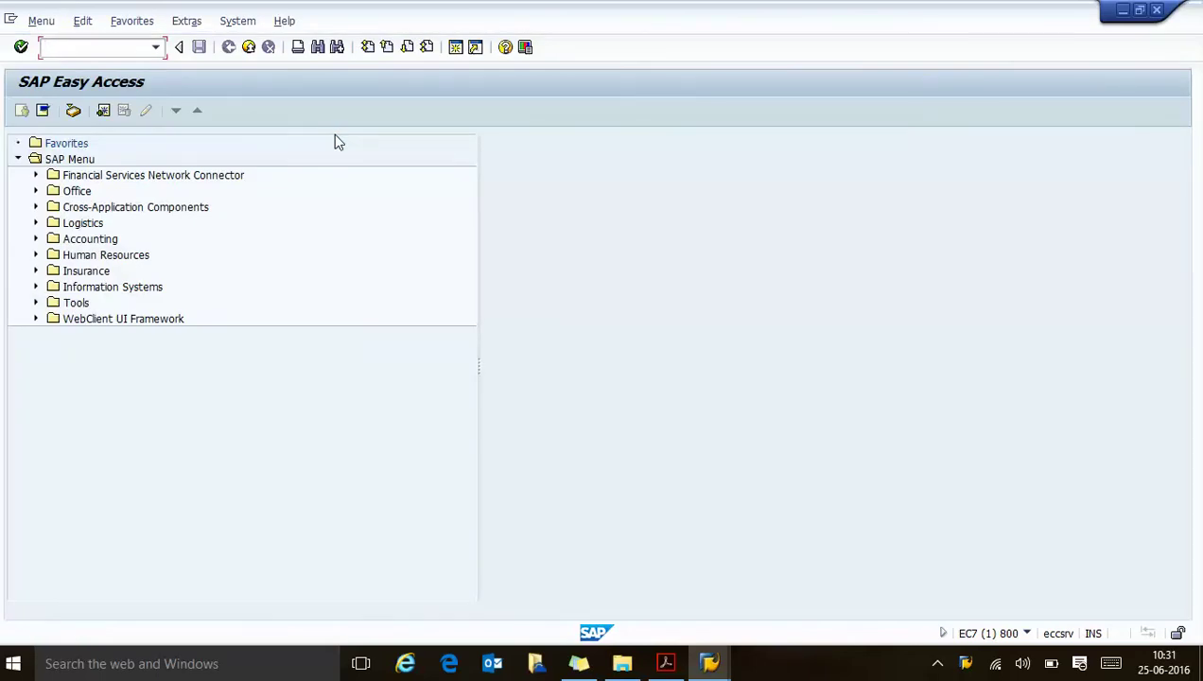
- Run transaction spro and display the SAP Reference IMG
type("spro")
key("Return")
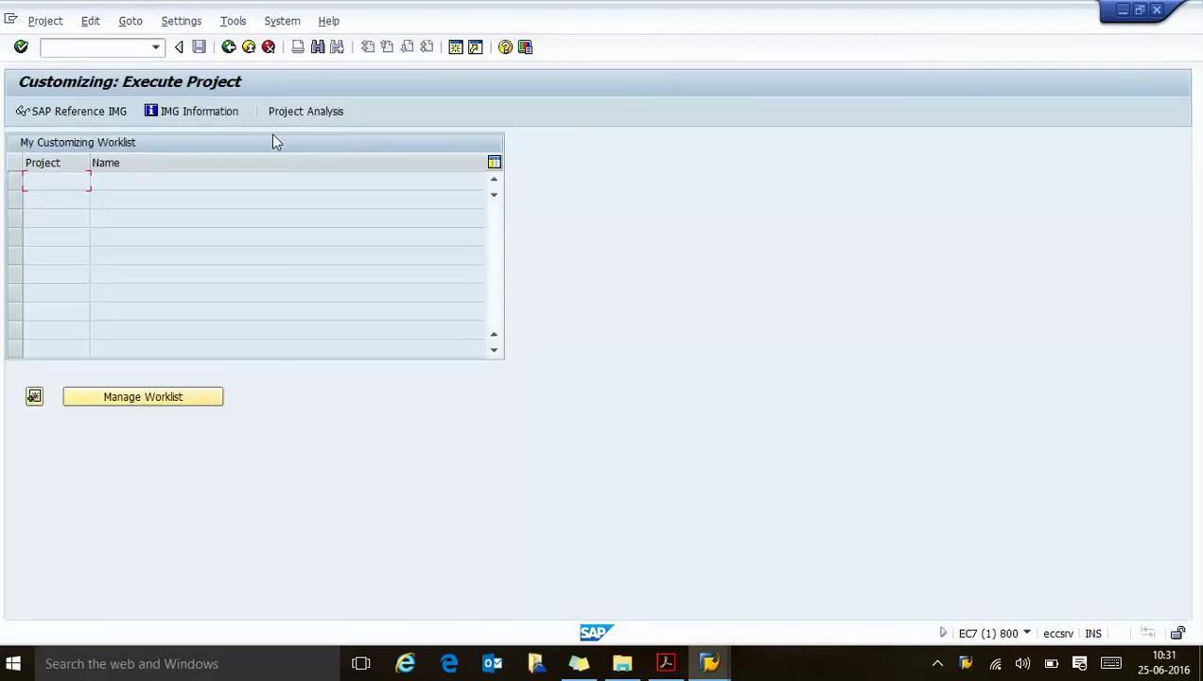
left_click(112, 116)
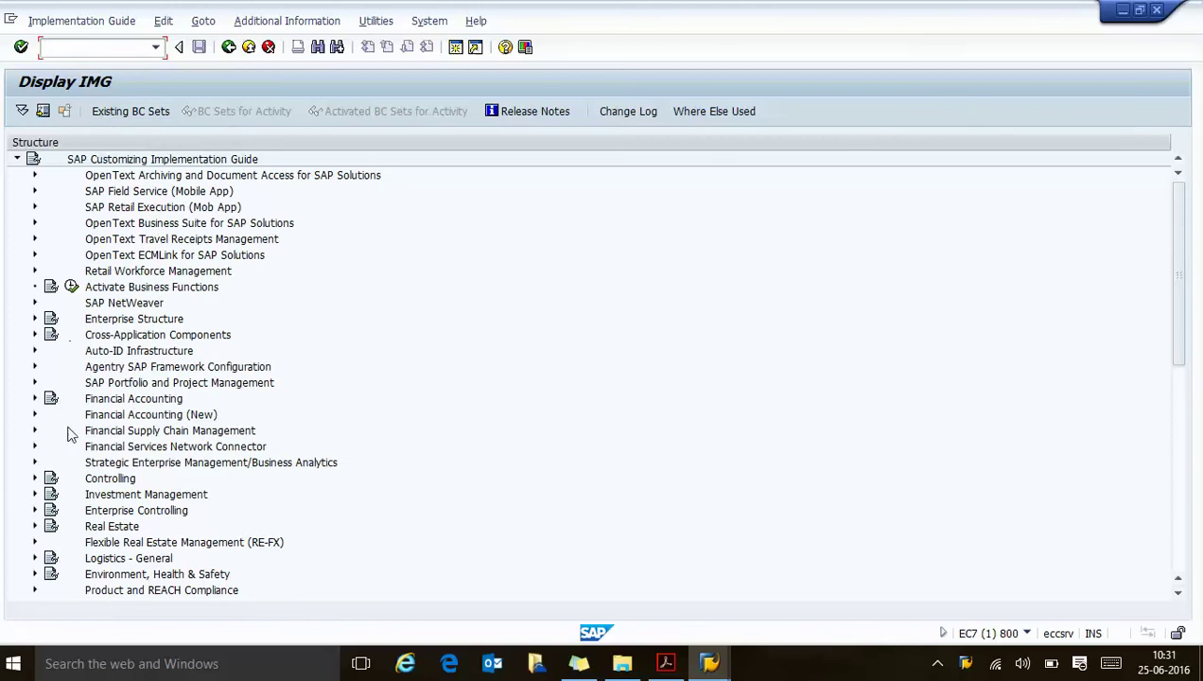
left_click(35, 415)
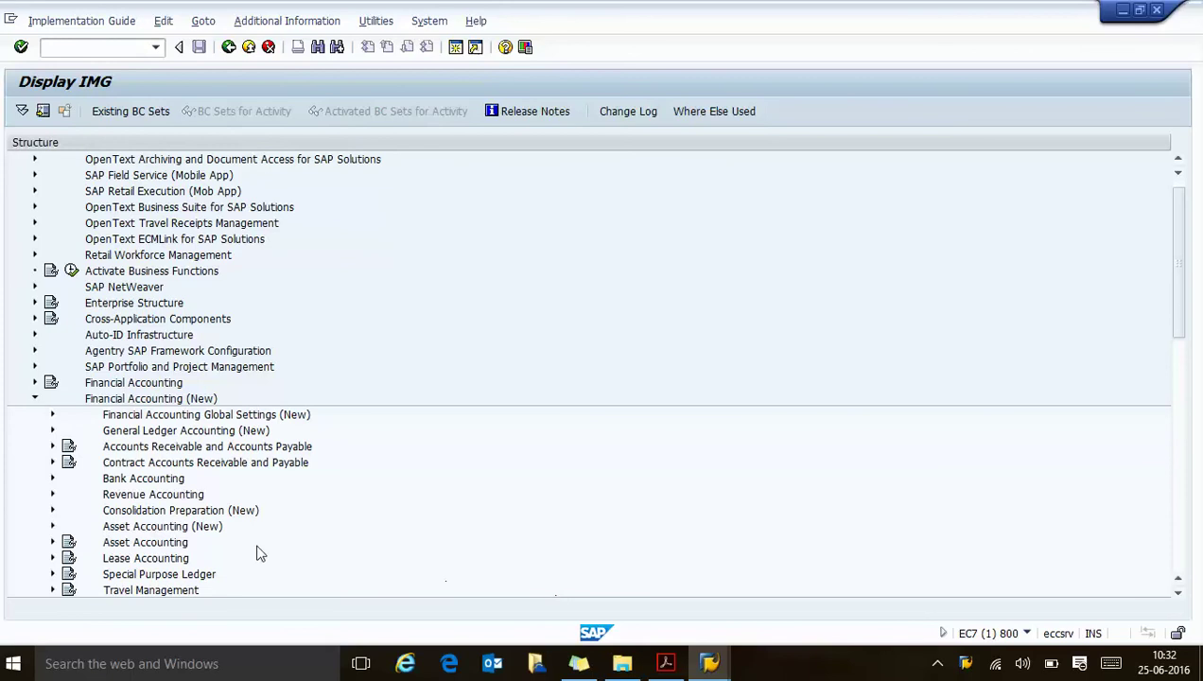
left_click(53, 415)
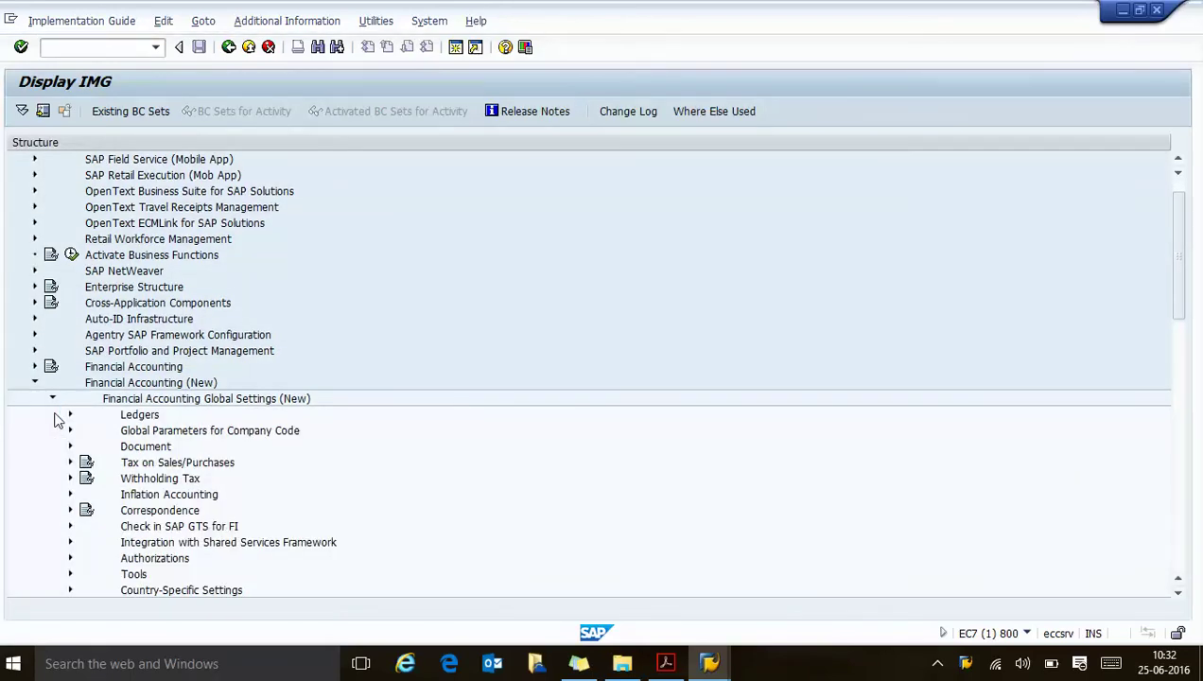
left_click(680, 666)
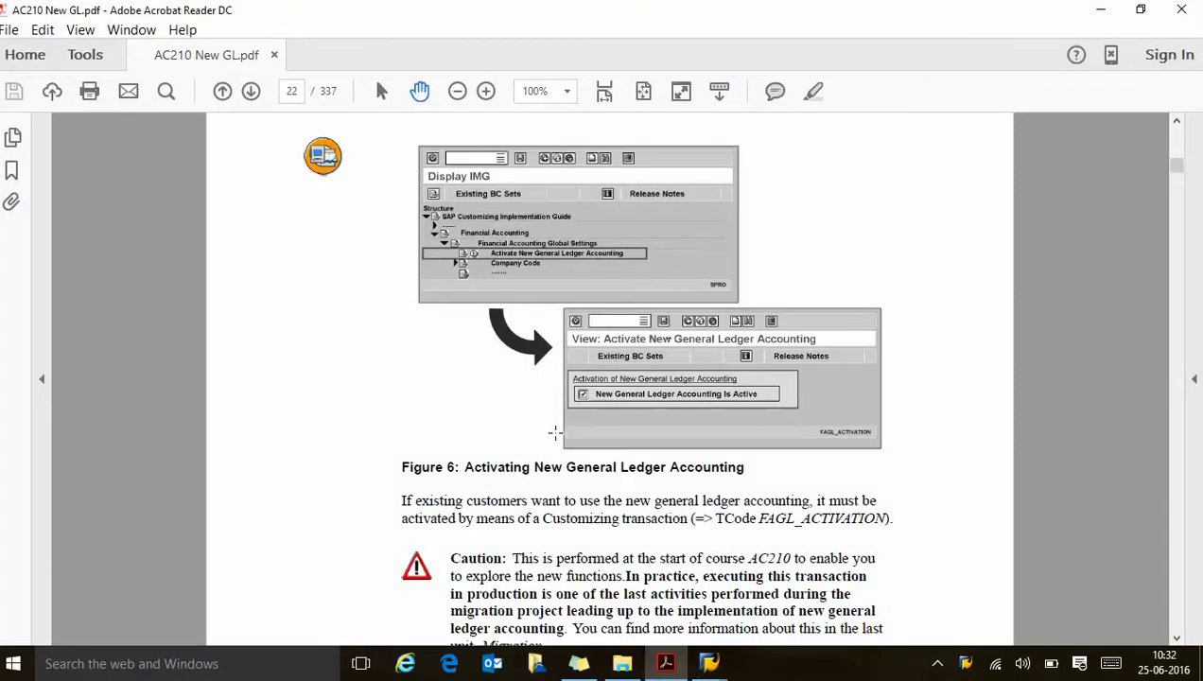
key("alt+Tab")
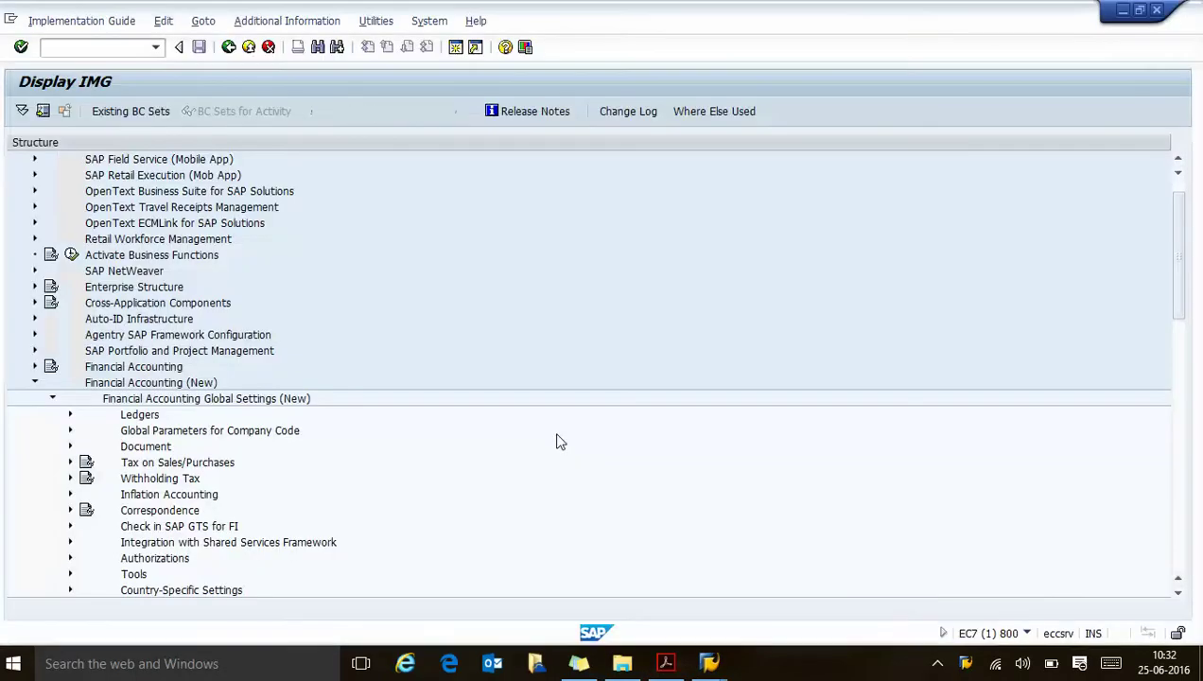
left_click(35, 384)
- Expand Financial Accounting and its Financial Accounting Global Settings in the IMG, checking the path against Figure 6 in the PDF guide
left_click(36, 368)
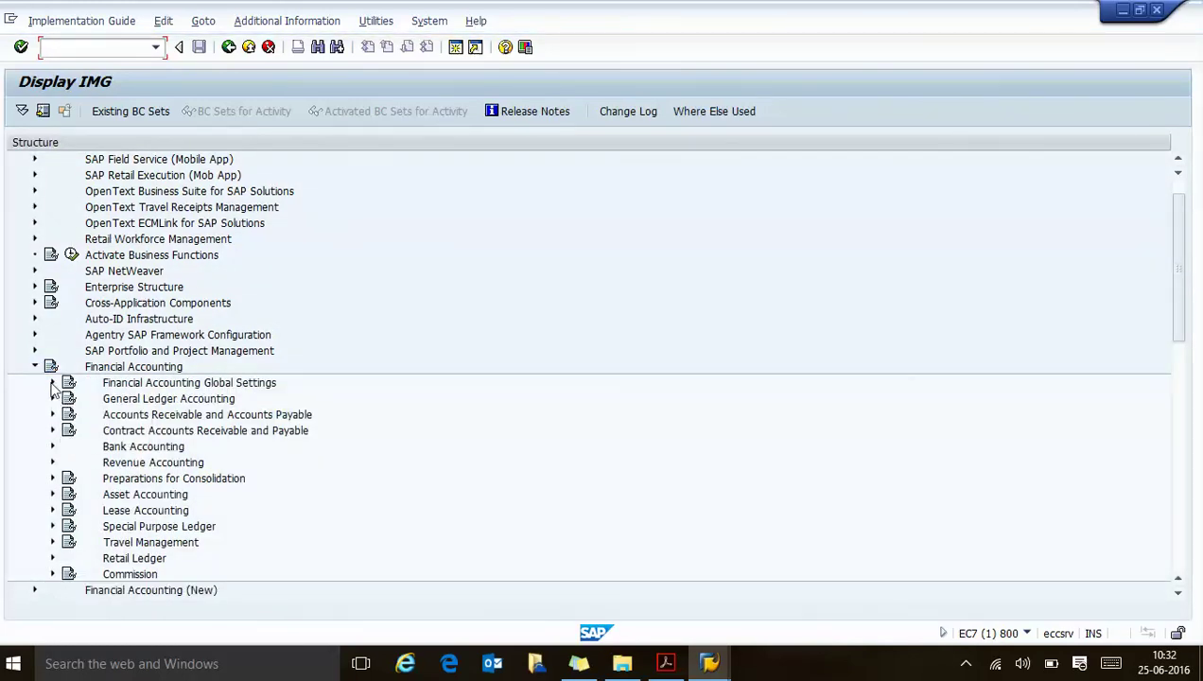
left_click(53, 384)
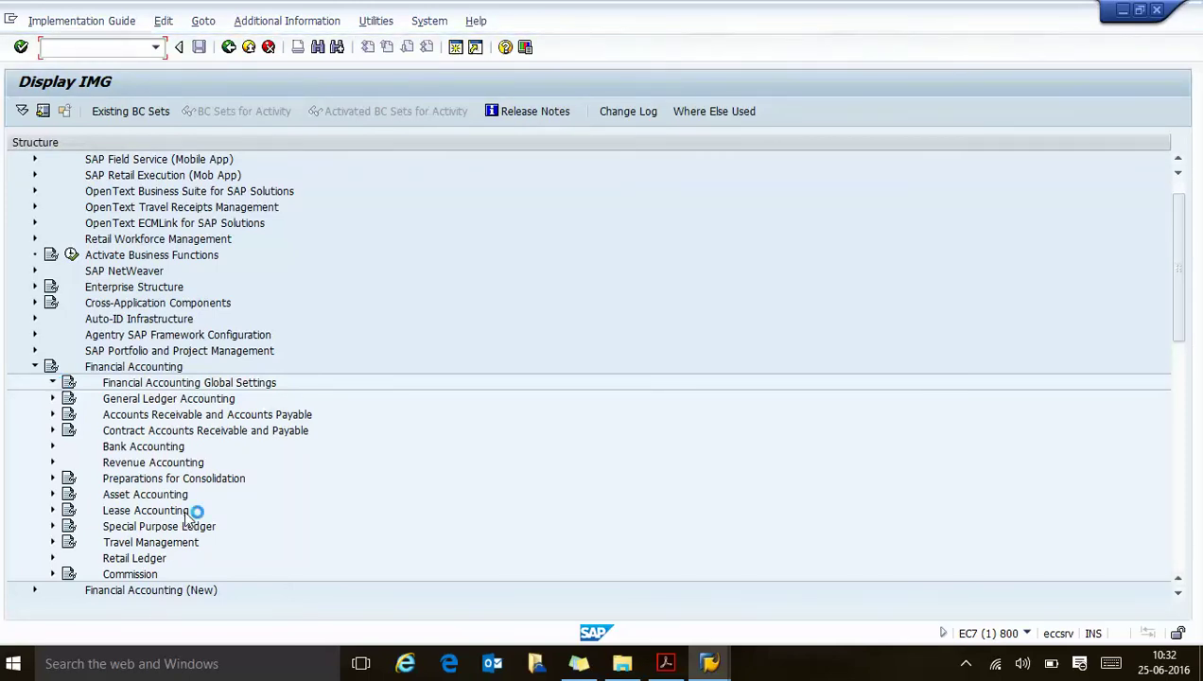
key("alt+Tab")
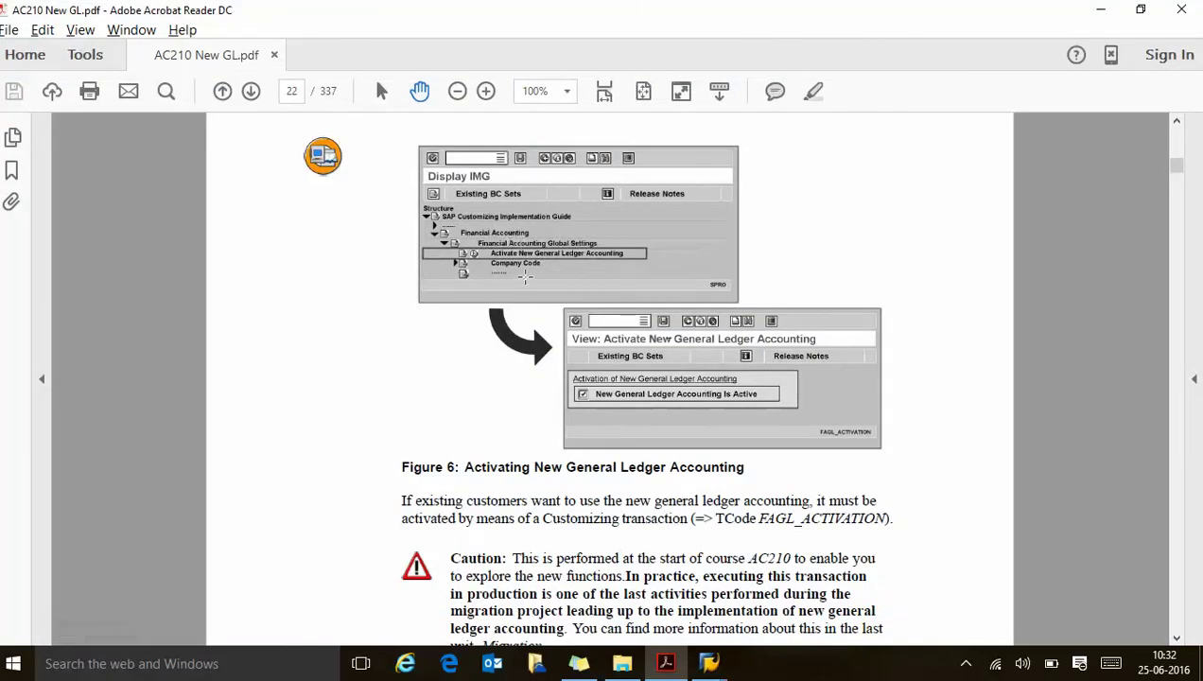
key("alt+Tab")
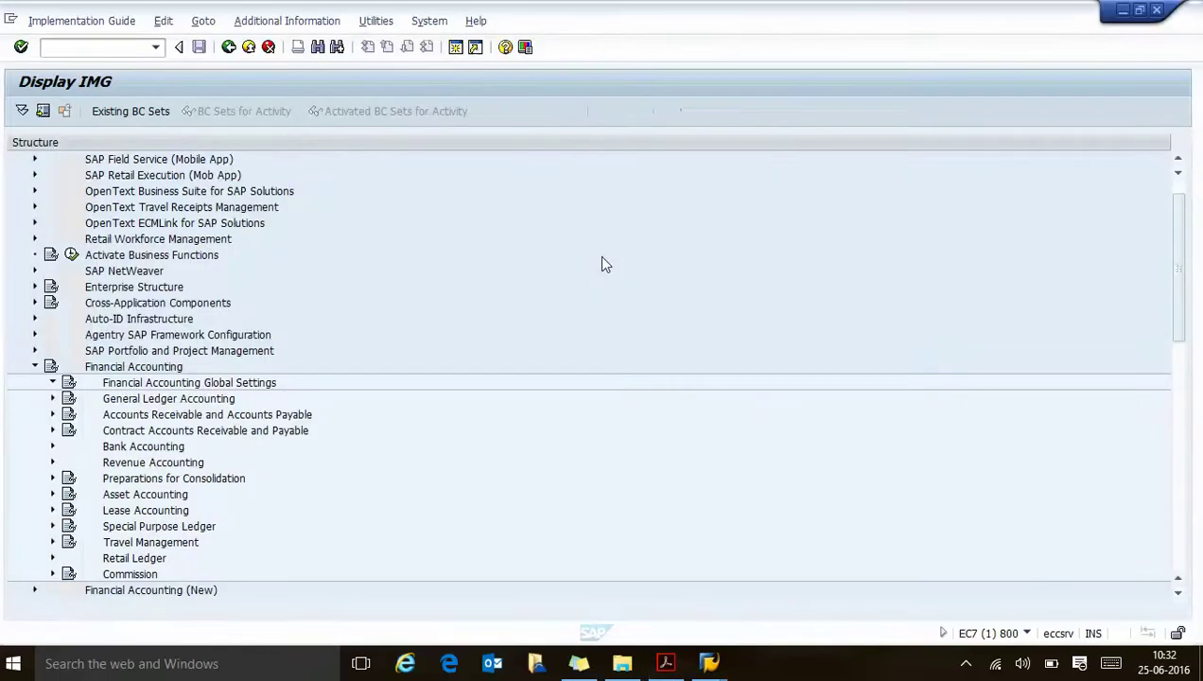
key("alt+Tab")
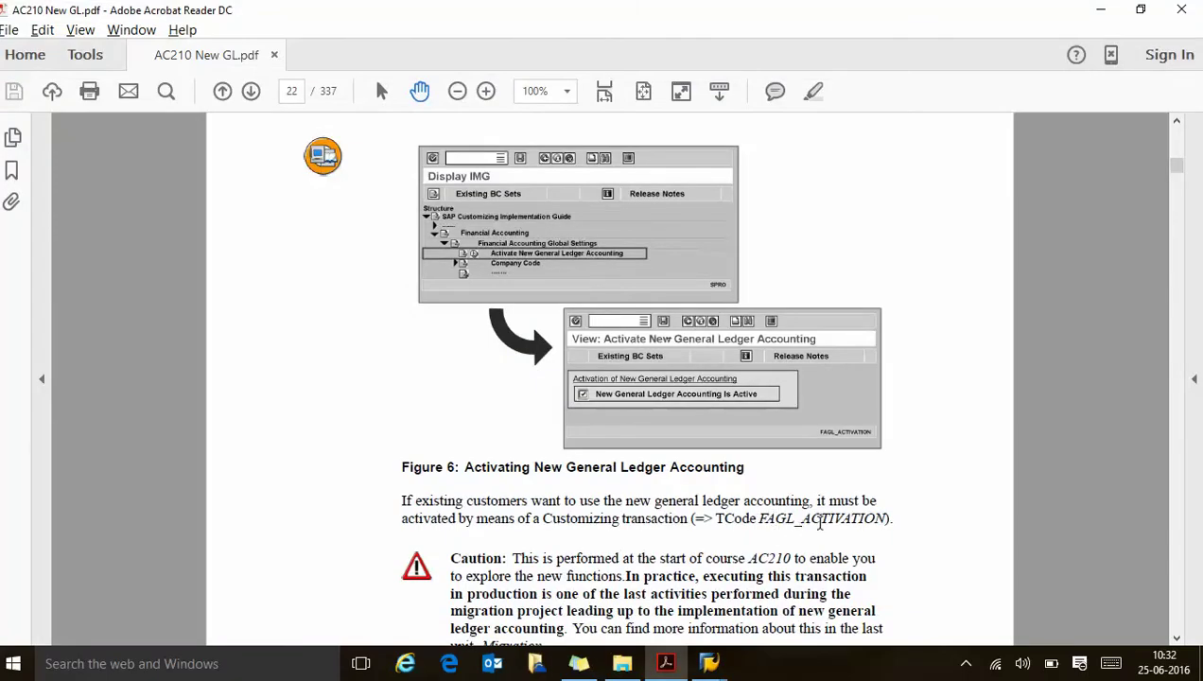
key("alt+Tab")
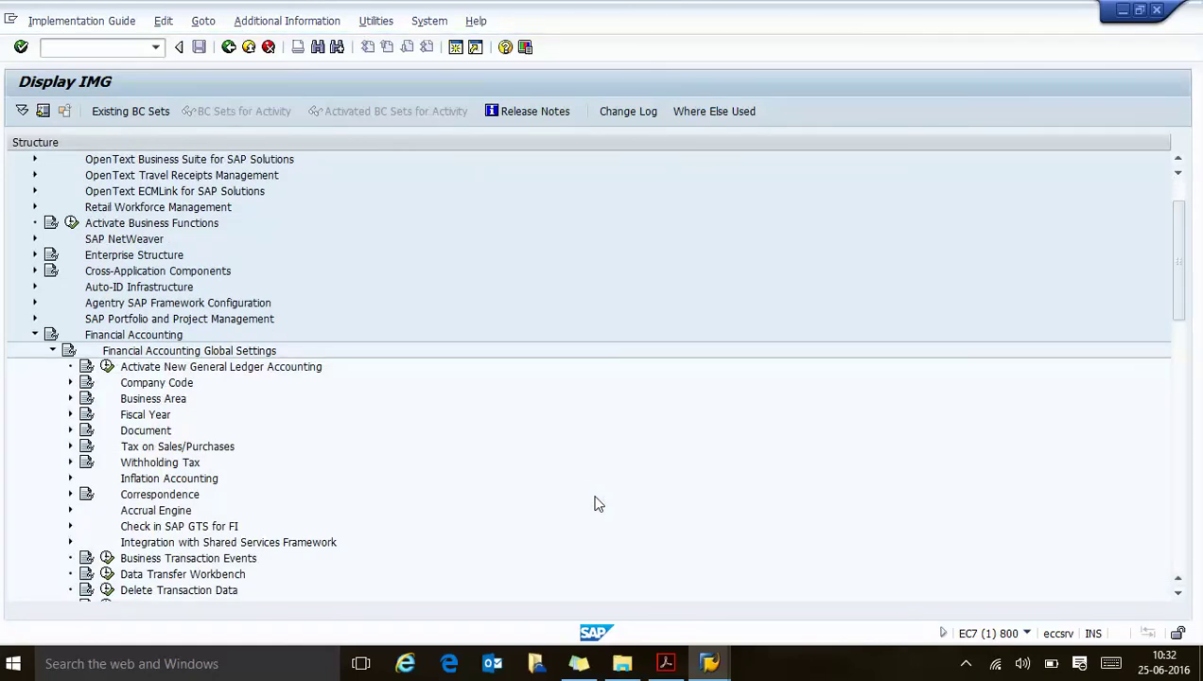
- Read the documentation of the Activate New General Ledger Accounting activity in an enlarged window and close it
left_click(86, 368)
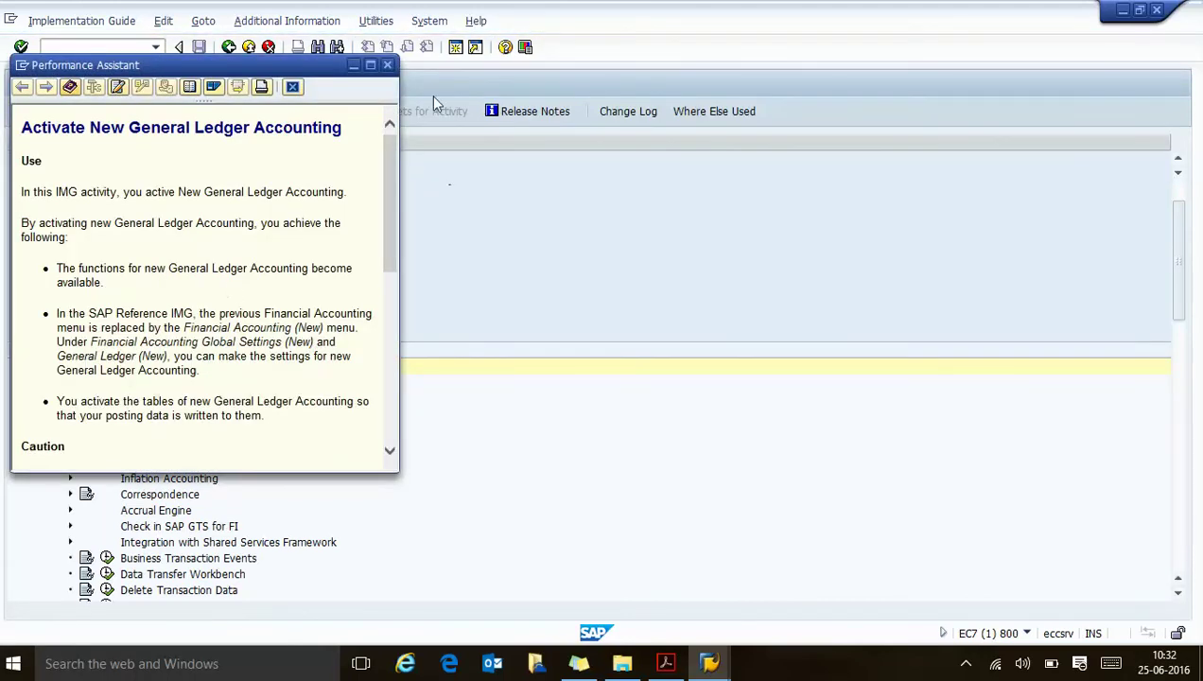
left_click(370, 65)
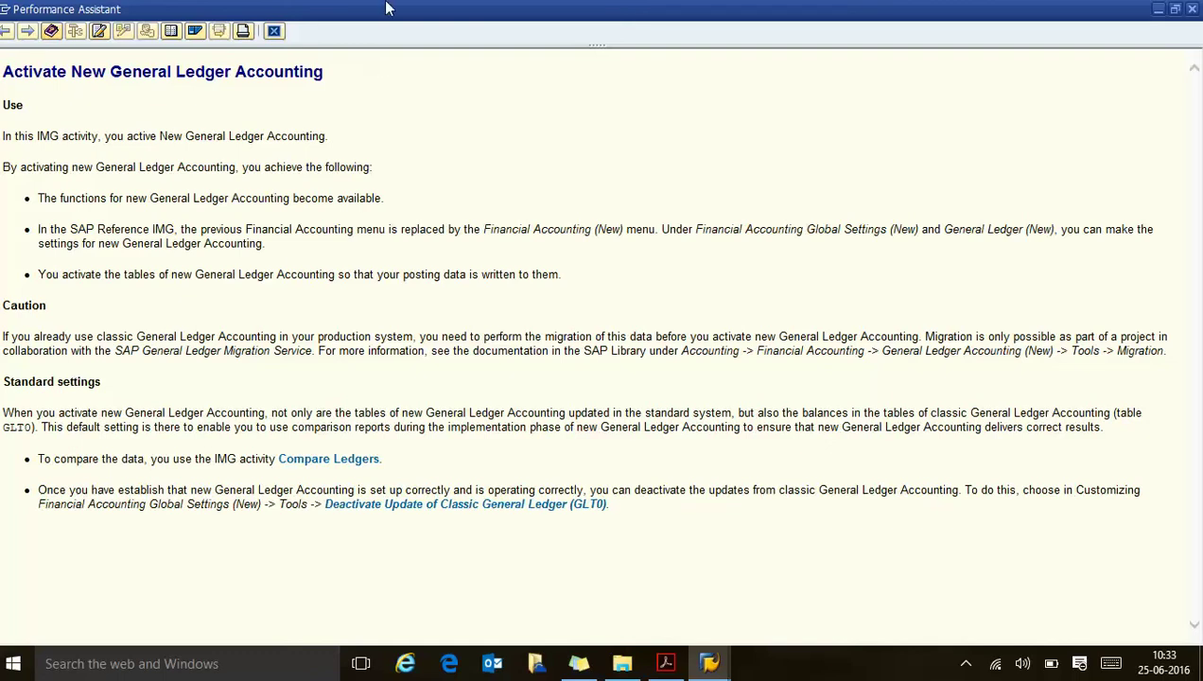
left_click(273, 32)
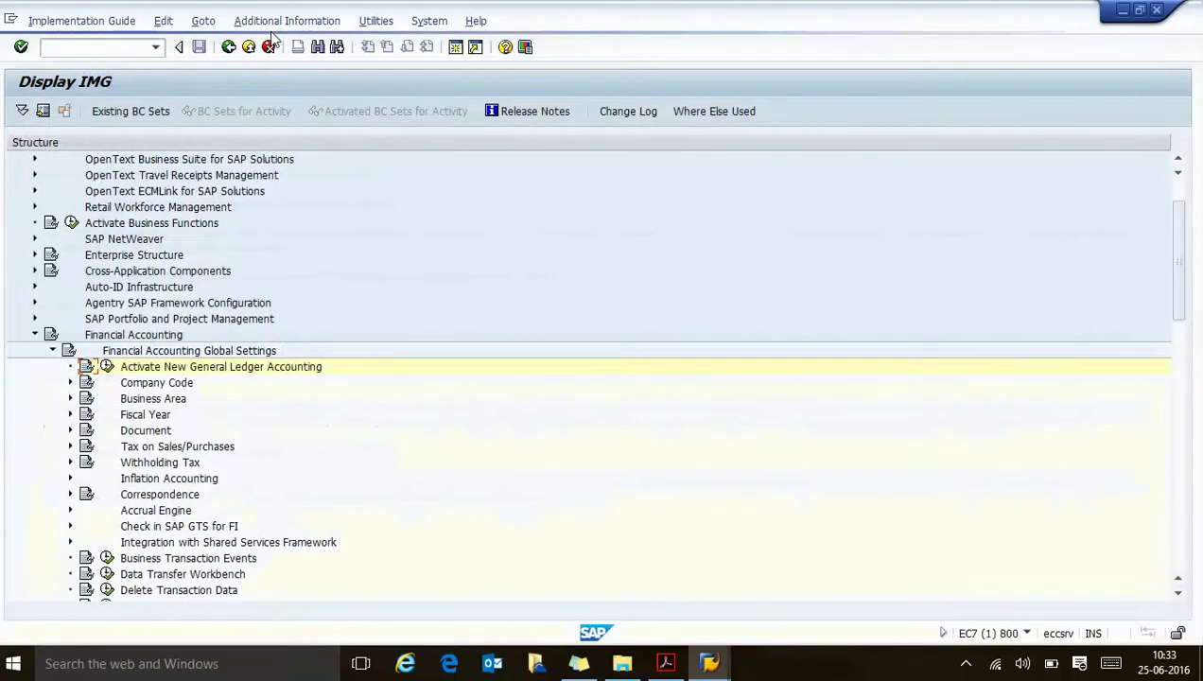
- Execute the Activate New General Ledger Accounting activity, compare its setting with the PDF guide and save it as active
left_click(108, 368)
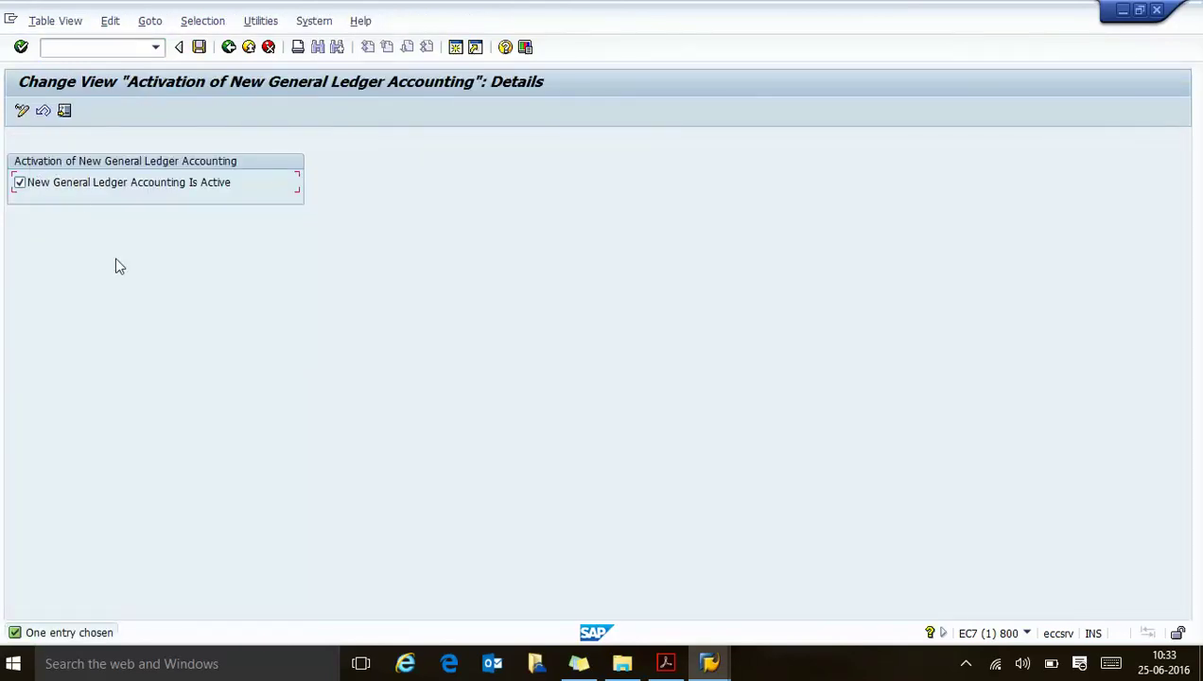
left_click(666, 664)
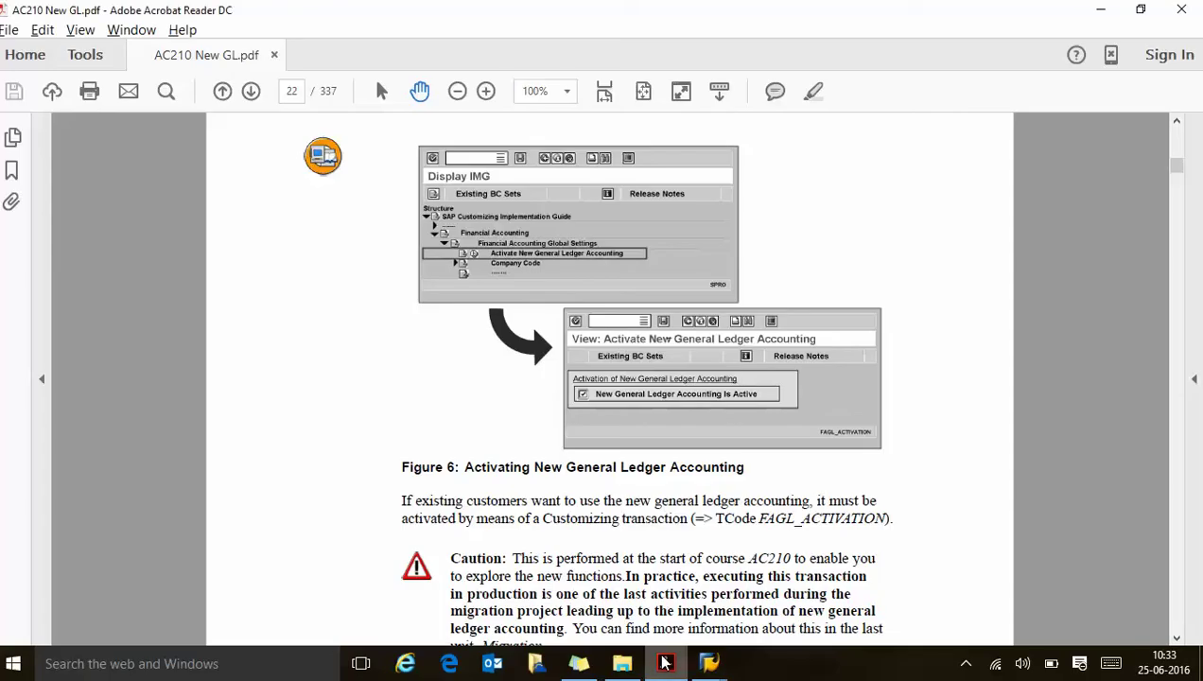
key("alt+Tab")
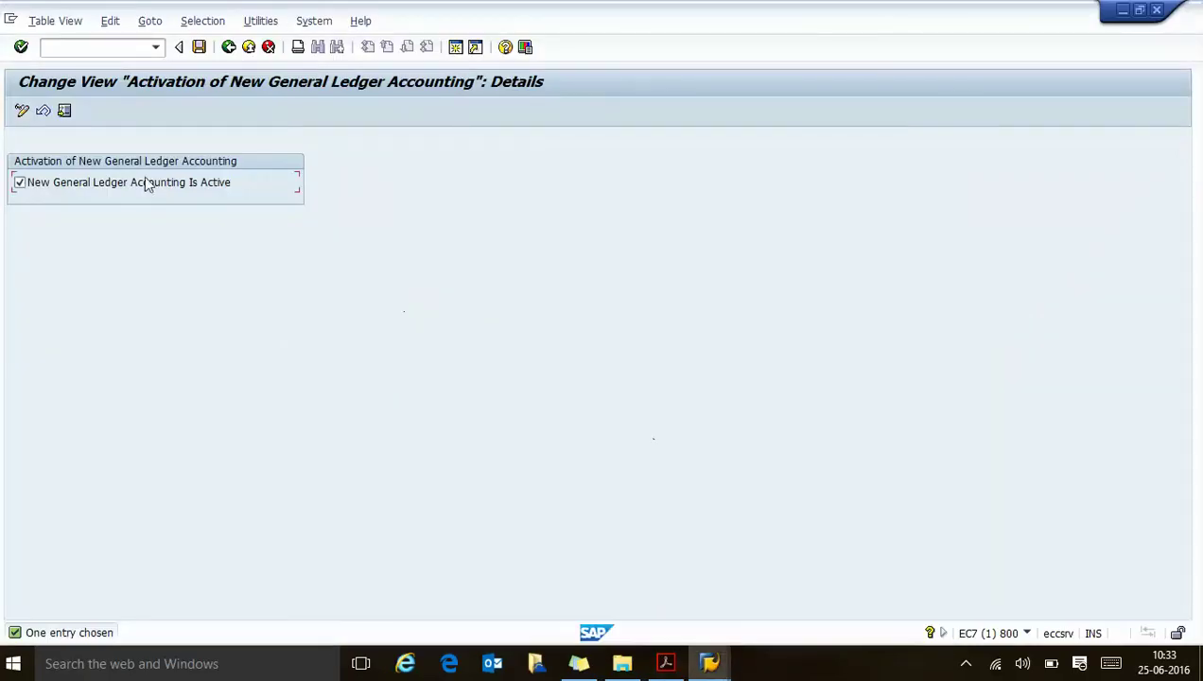
left_click(198, 47)
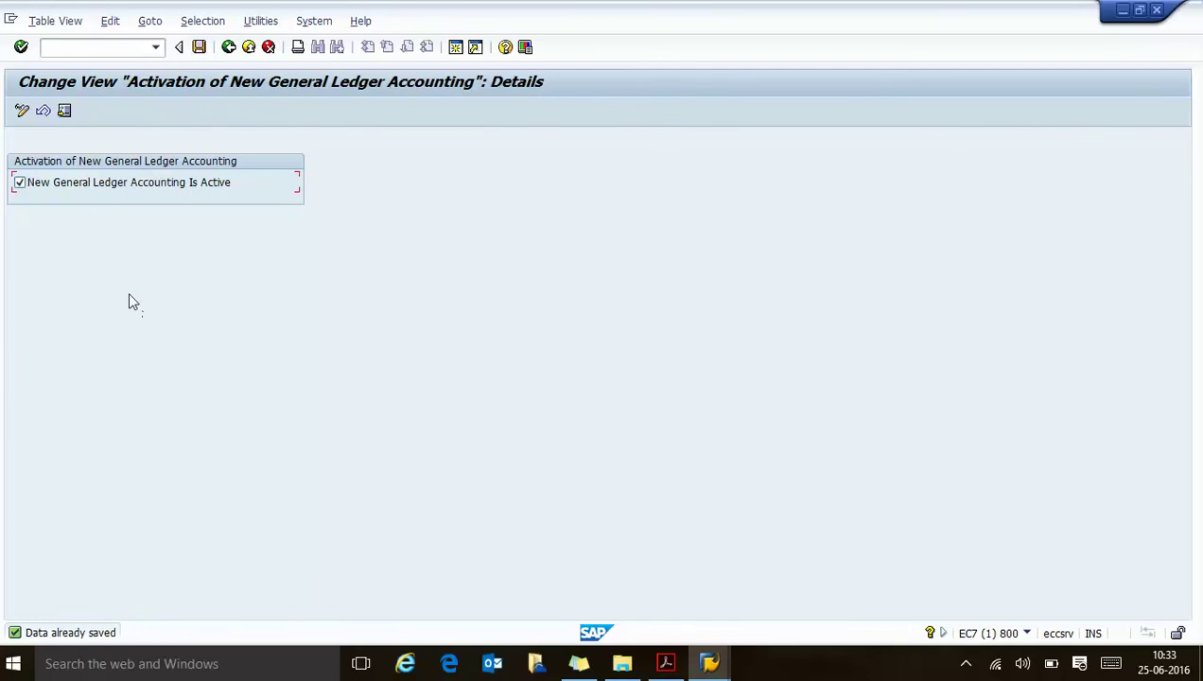
- Try to save New General Ledger Accounting as inactive, and go back to the IMG structure
left_click(39, 189)
left_click(21, 186)
left_click(30, 182)
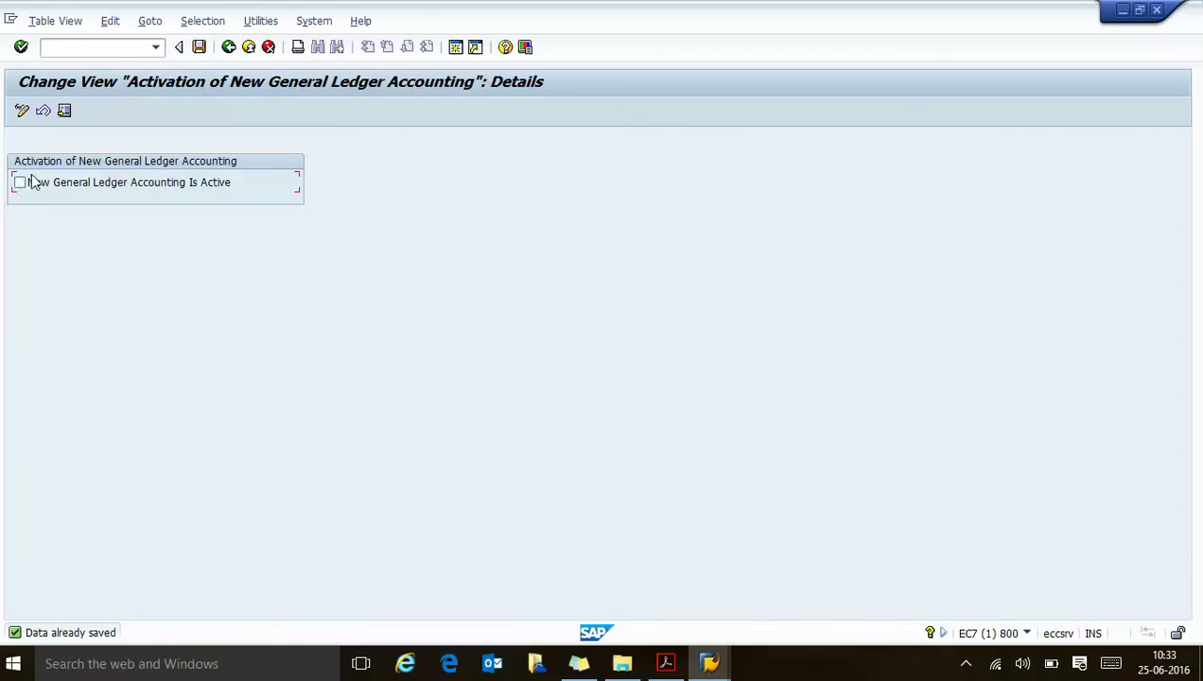
left_click(199, 48)
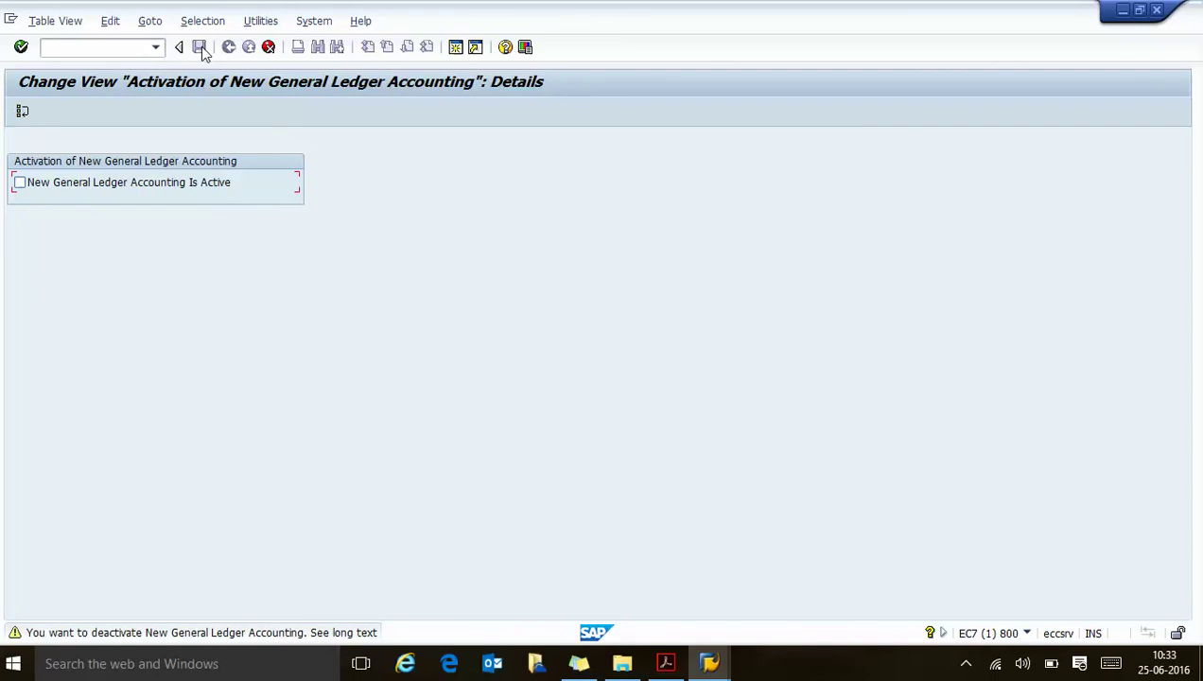
left_click(199, 47)
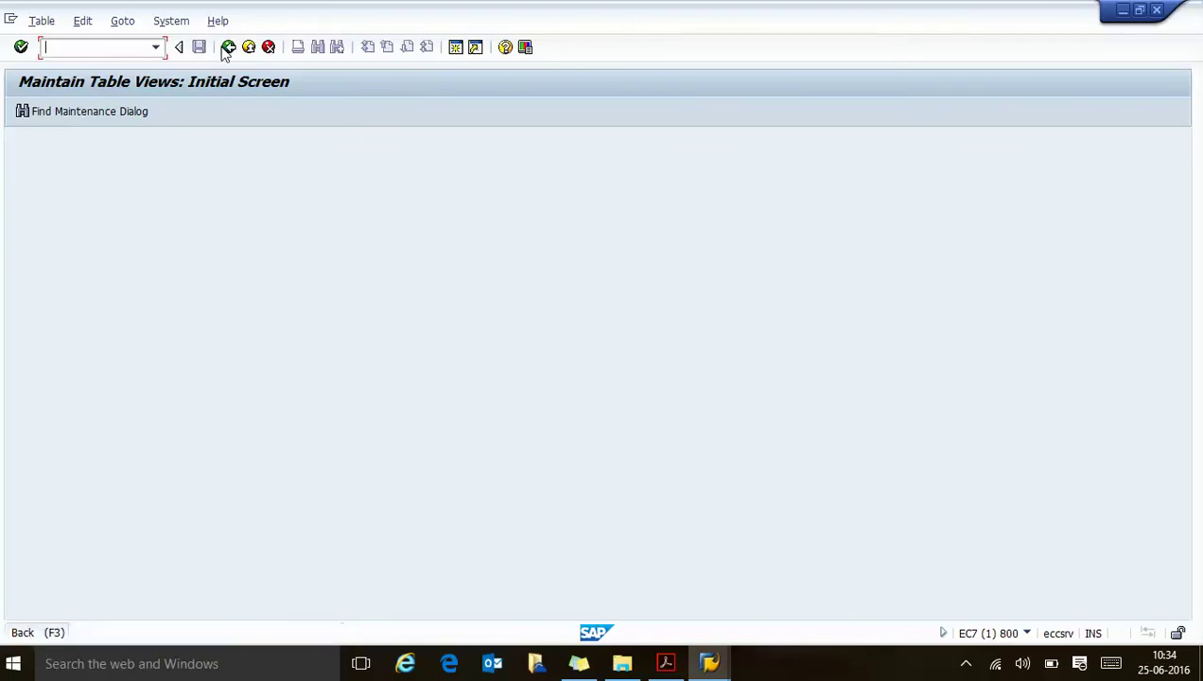
left_click(226, 49)
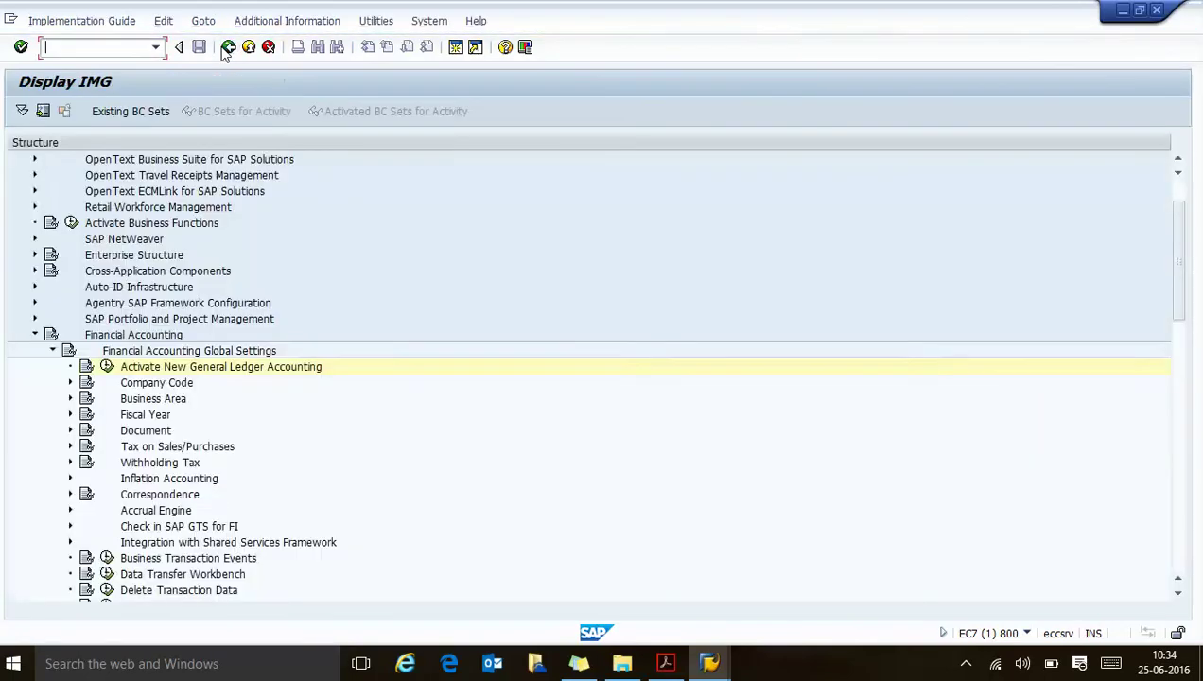
key("alt+Tab")
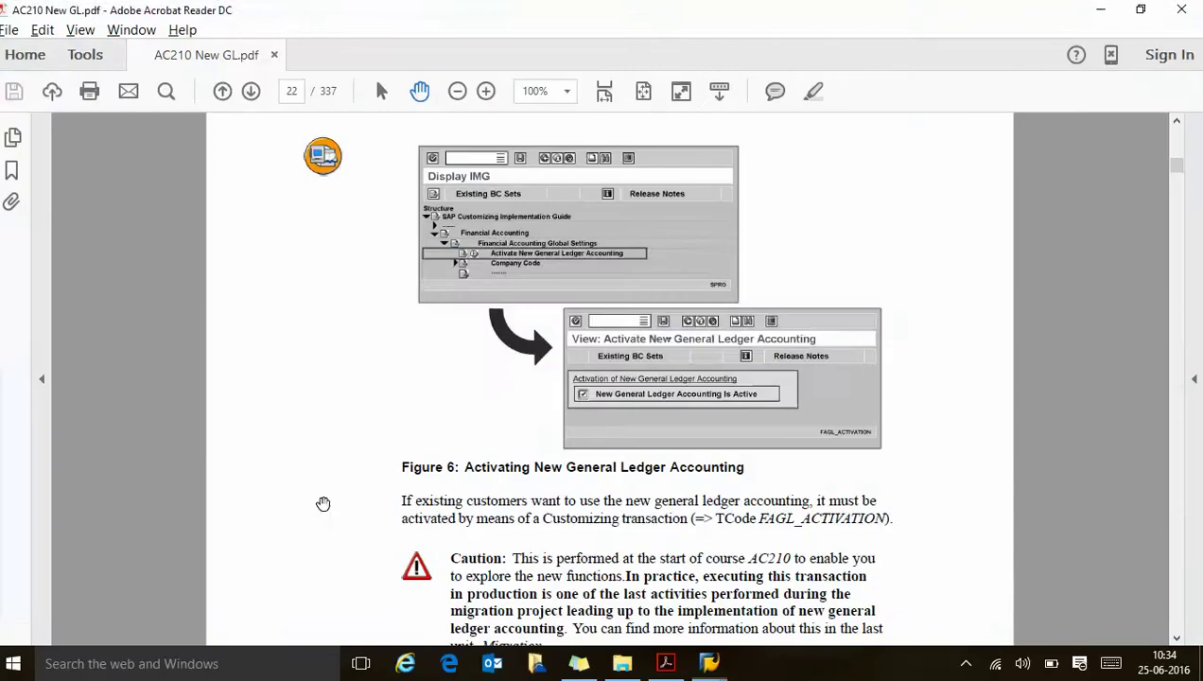
key("alt+Tab")
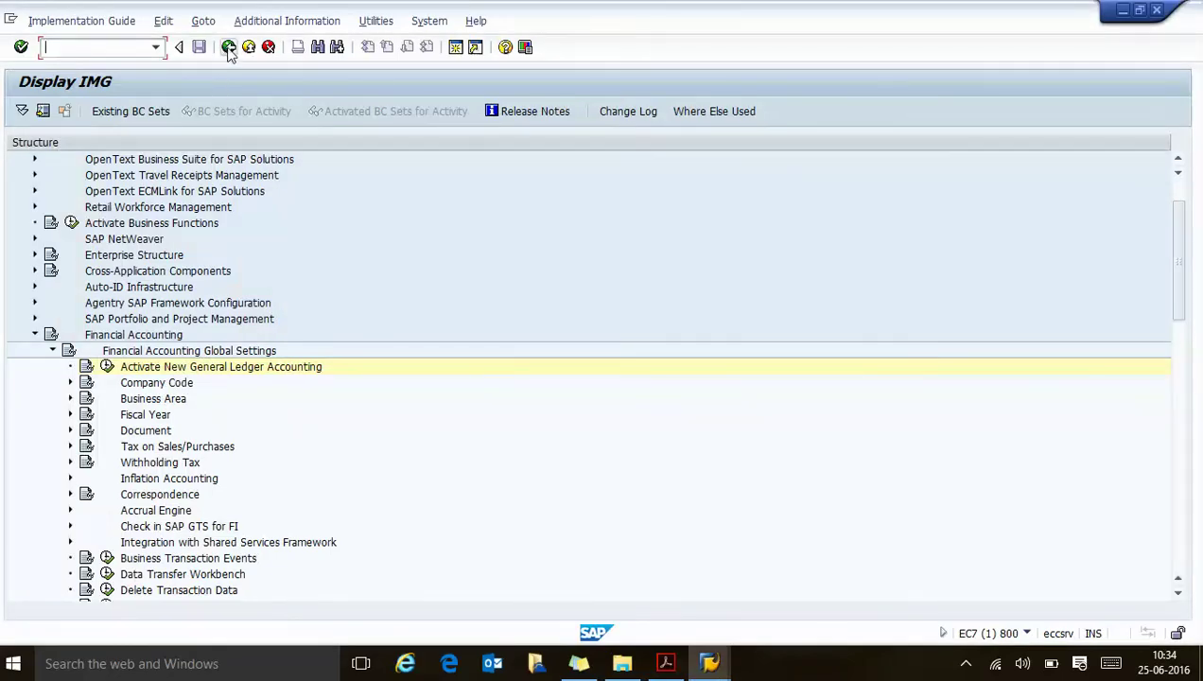
- Leave the IMG, view the New General Ledger Accounting activation setting through transaction FAGL_ACTIVATION, and return to SAP Easy Access
left_click(229, 49)
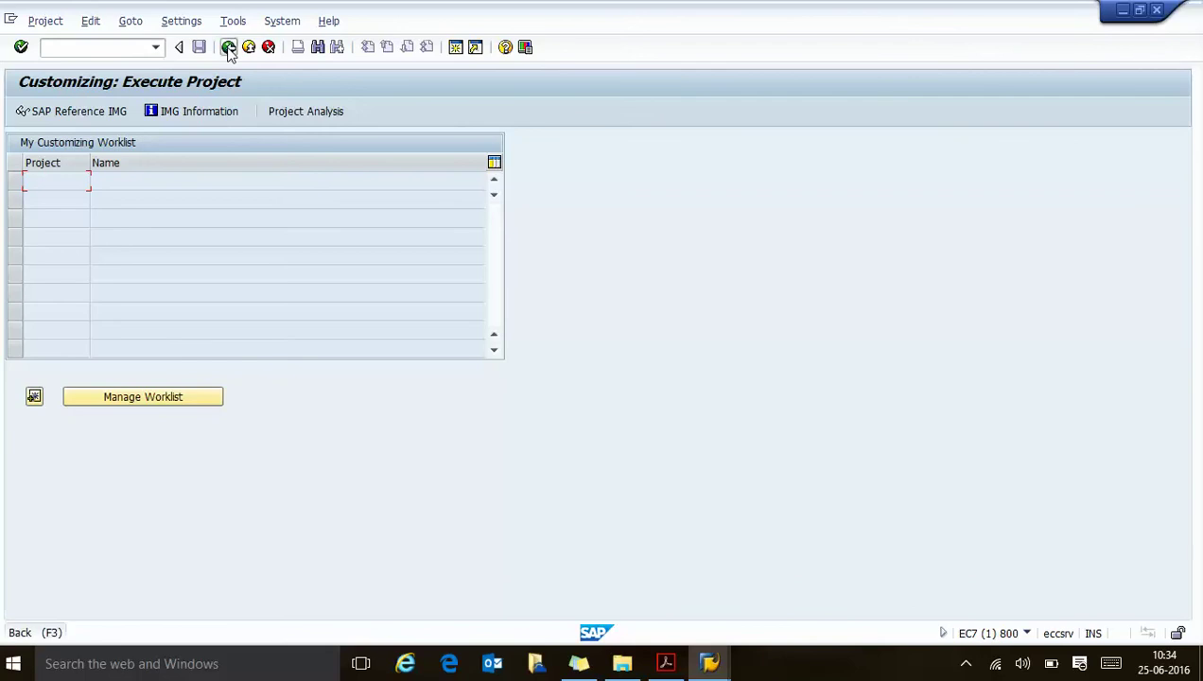
left_click(229, 48)
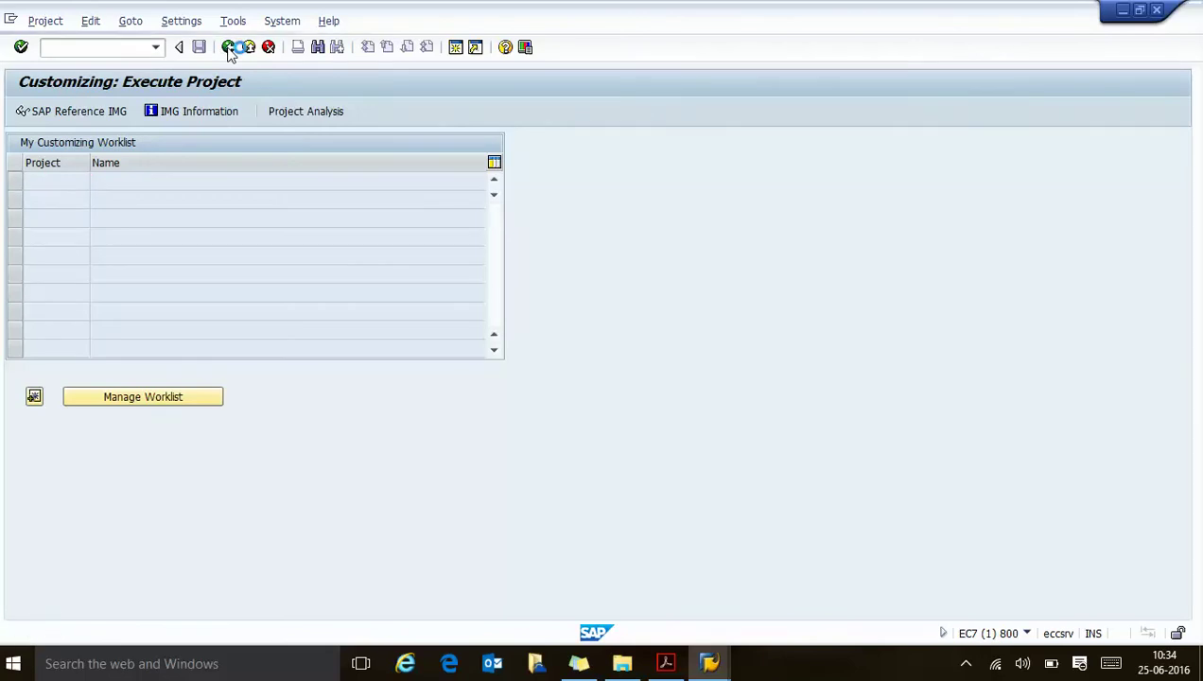
left_click(103, 47)
type("fag")
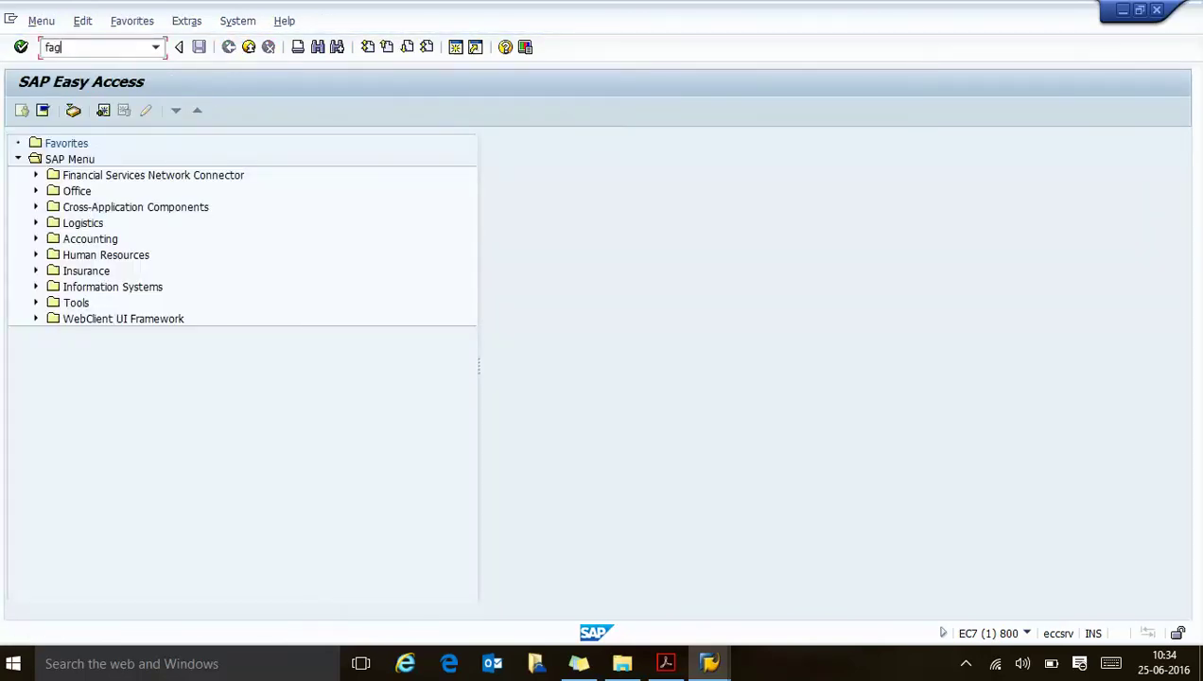
type("l_activa")
key("BackSpace")
key("BackSpace")
type("vation")
key("Return")
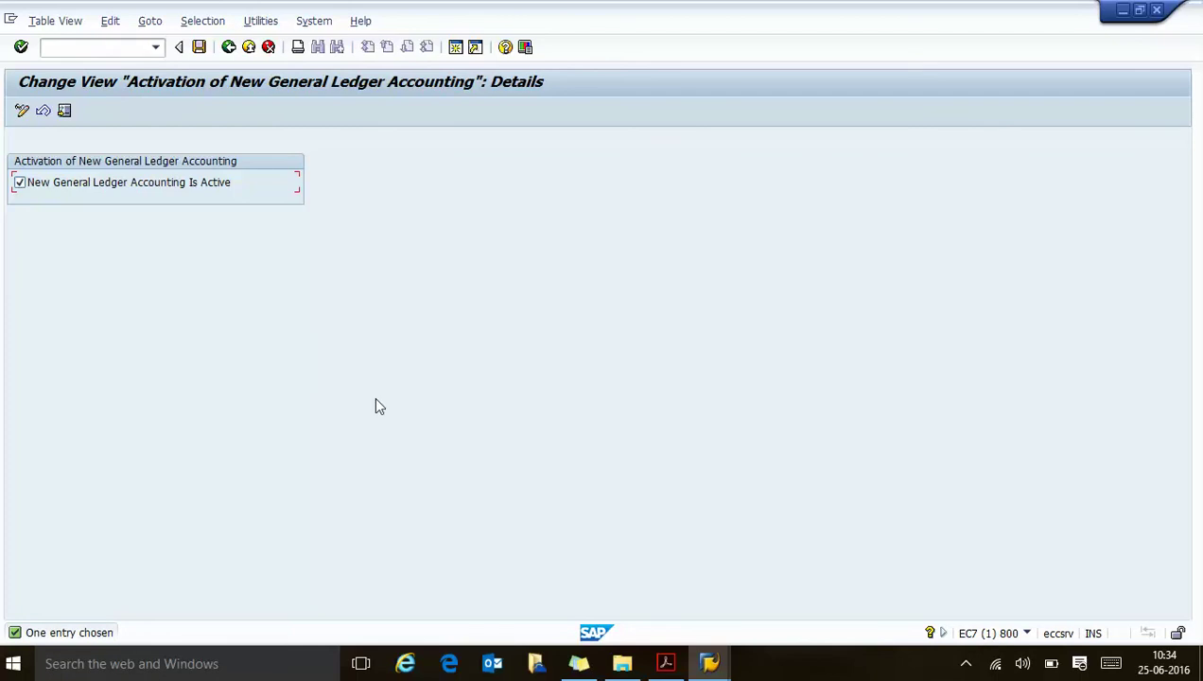
left_click(228, 48)
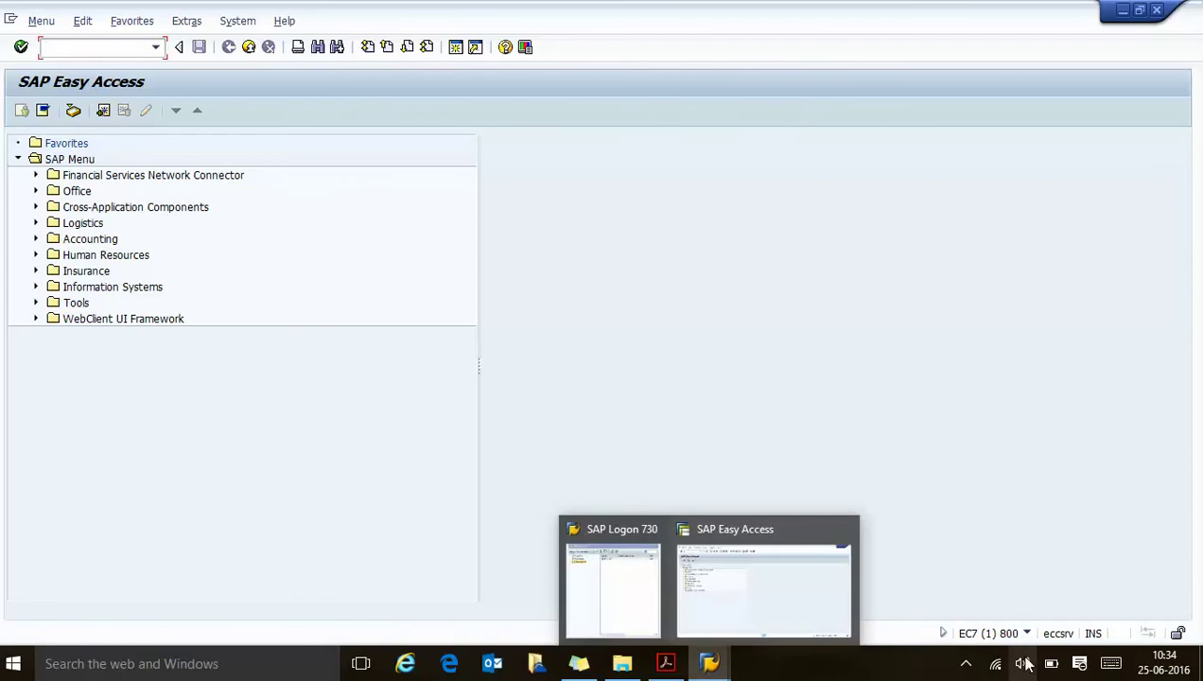
left_click(966, 666)
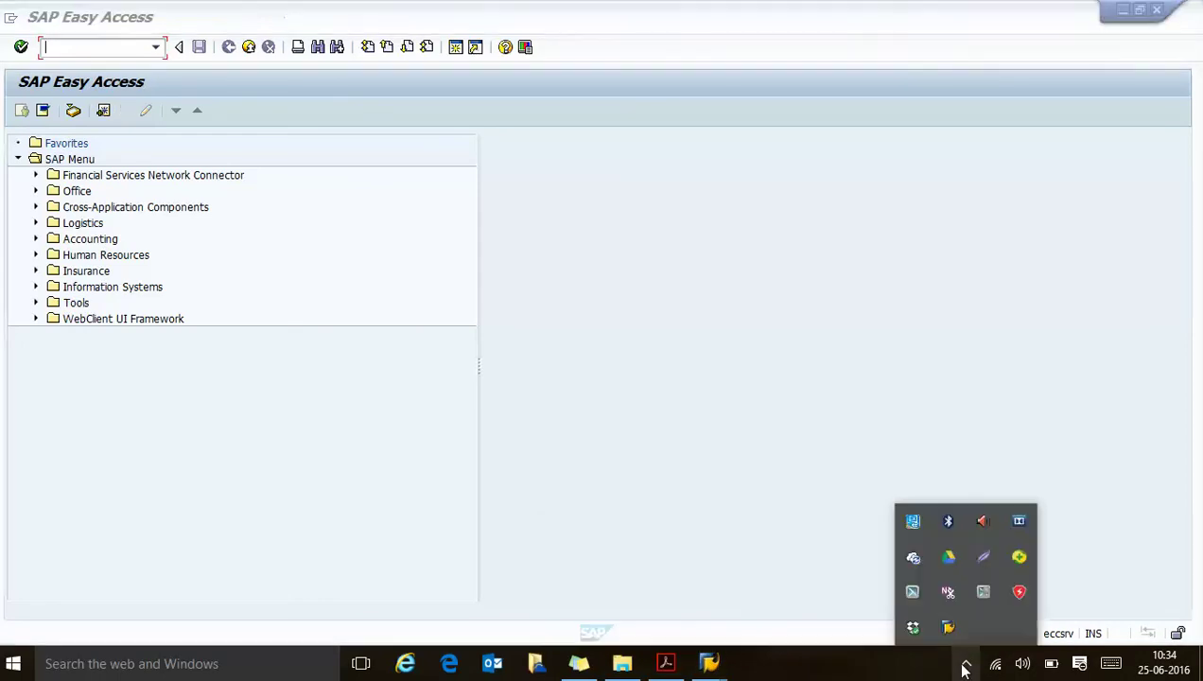
left_click(980, 591)
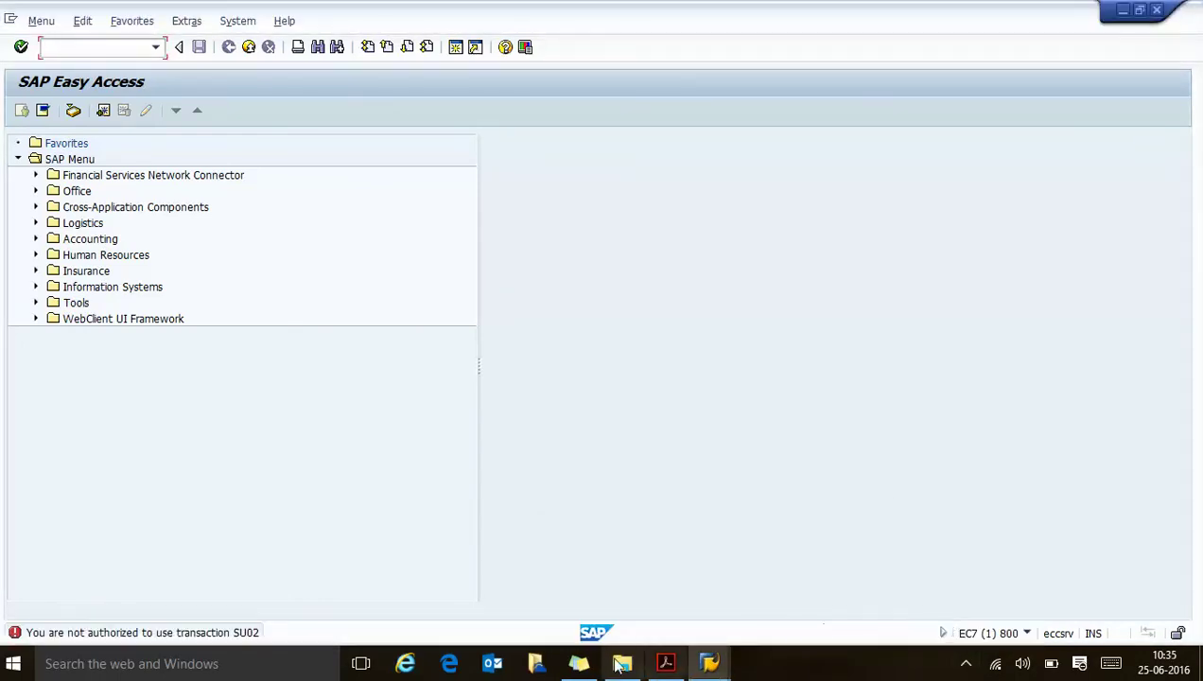
- Switch to the AC210 New GL PDF and read the cautions, note and hint below Figure 6 about activating new general ledger accounting
left_click(666, 663)
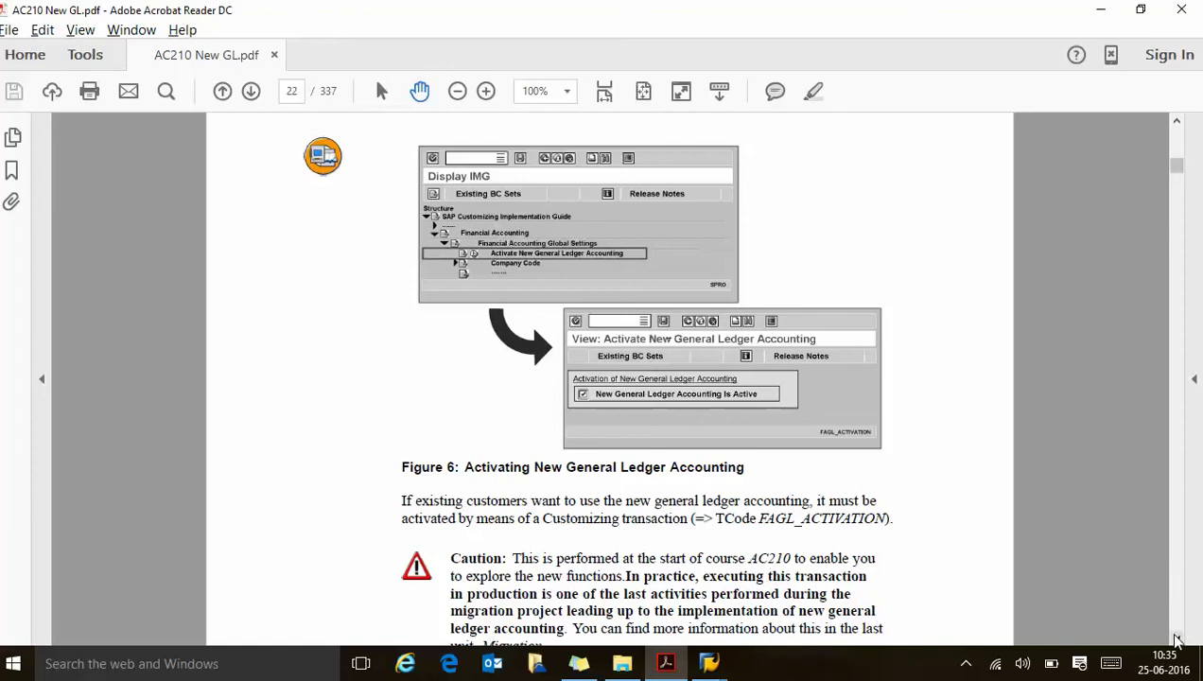
scroll(1177, 639, "down", 5)
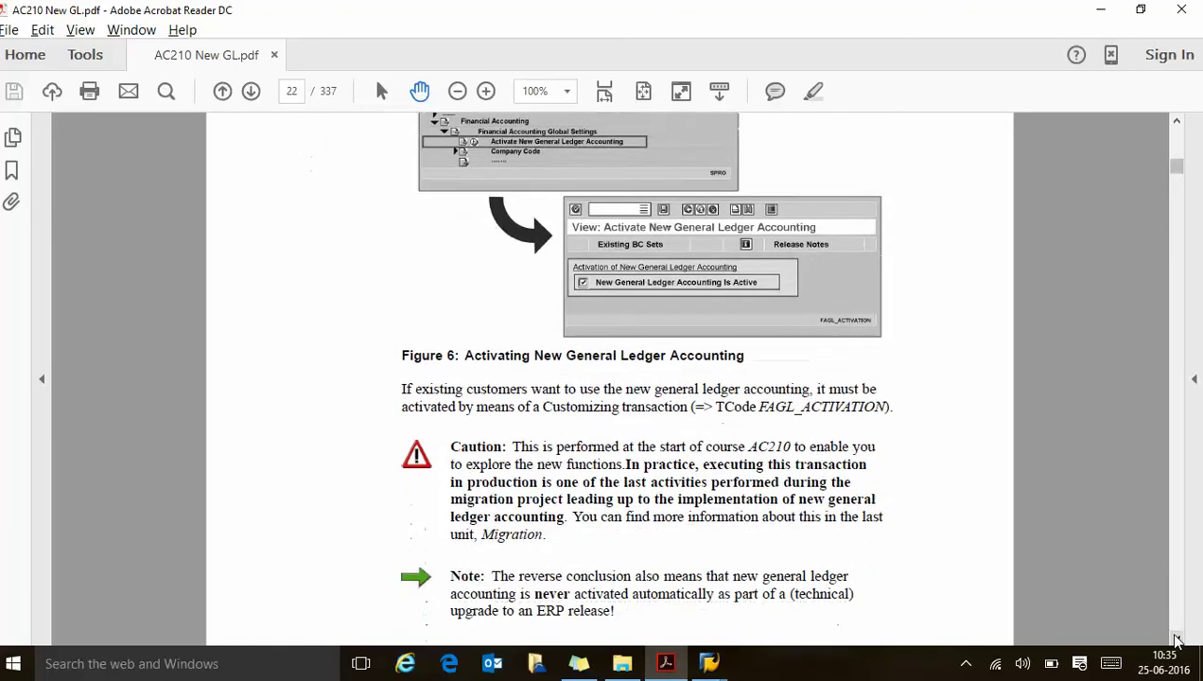
left_click(1177, 640)
left_click(1177, 639)
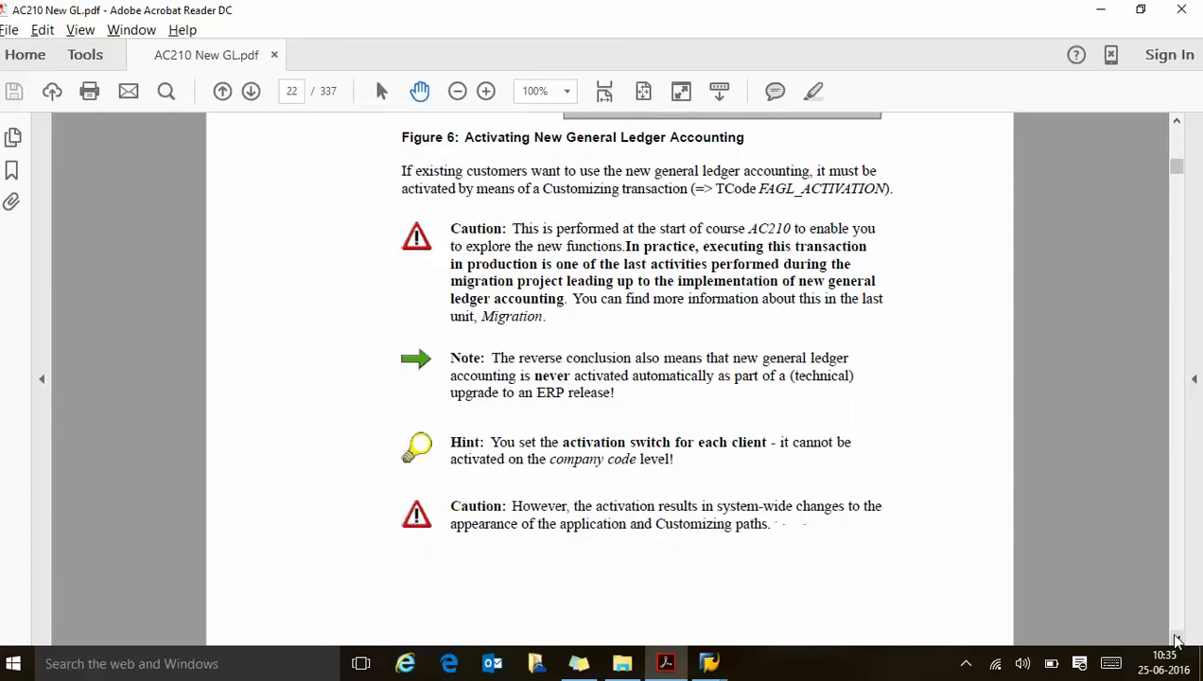
left_click(1177, 640)
left_click(1177, 639)
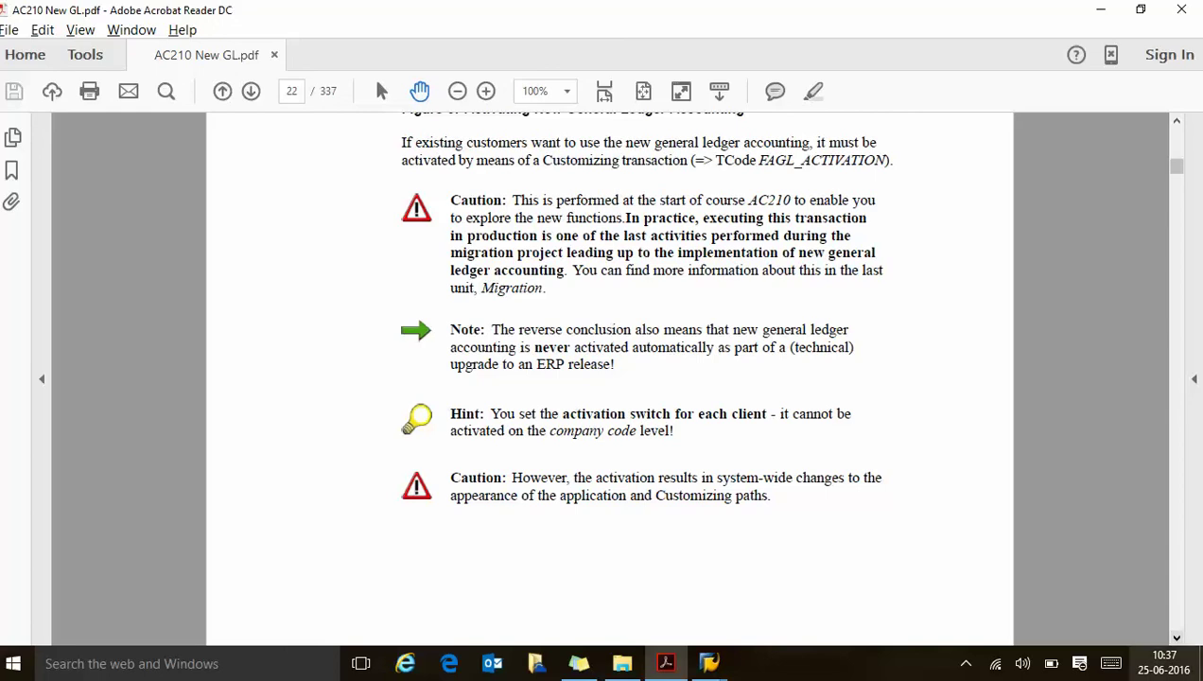
- Switch back to SAP Easy Access and display the SAP Reference IMG through transaction SPRO
left_click(710, 663)
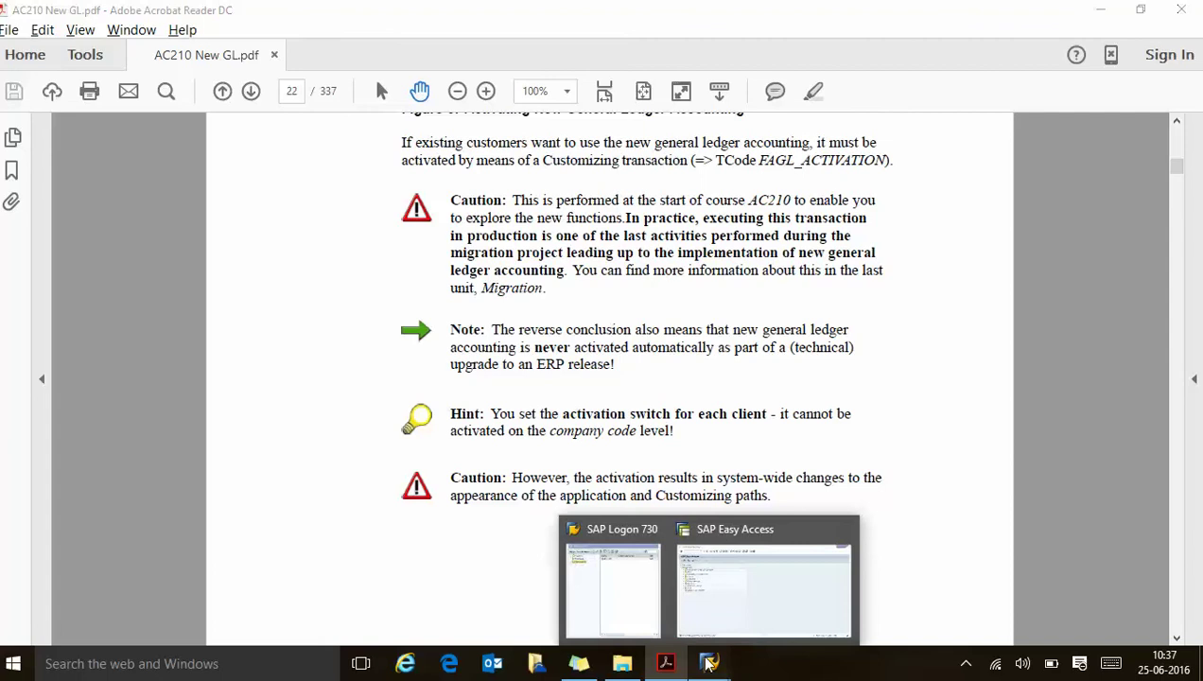
left_click(720, 610)
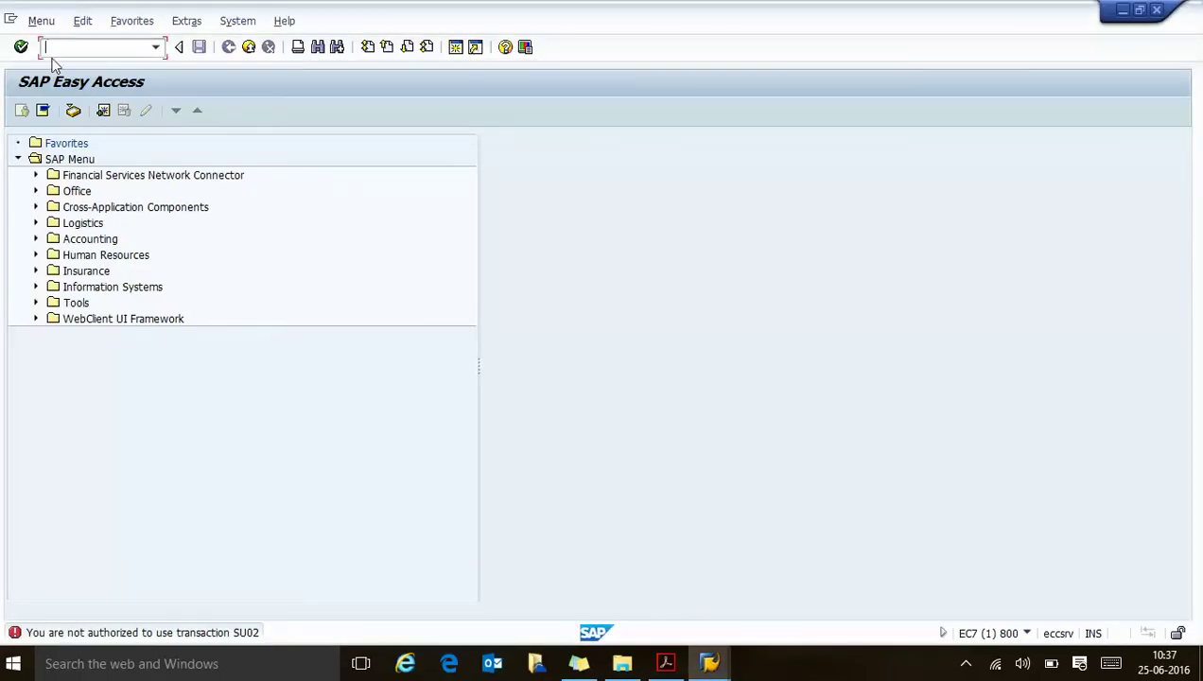
type("spro")
key("Return")
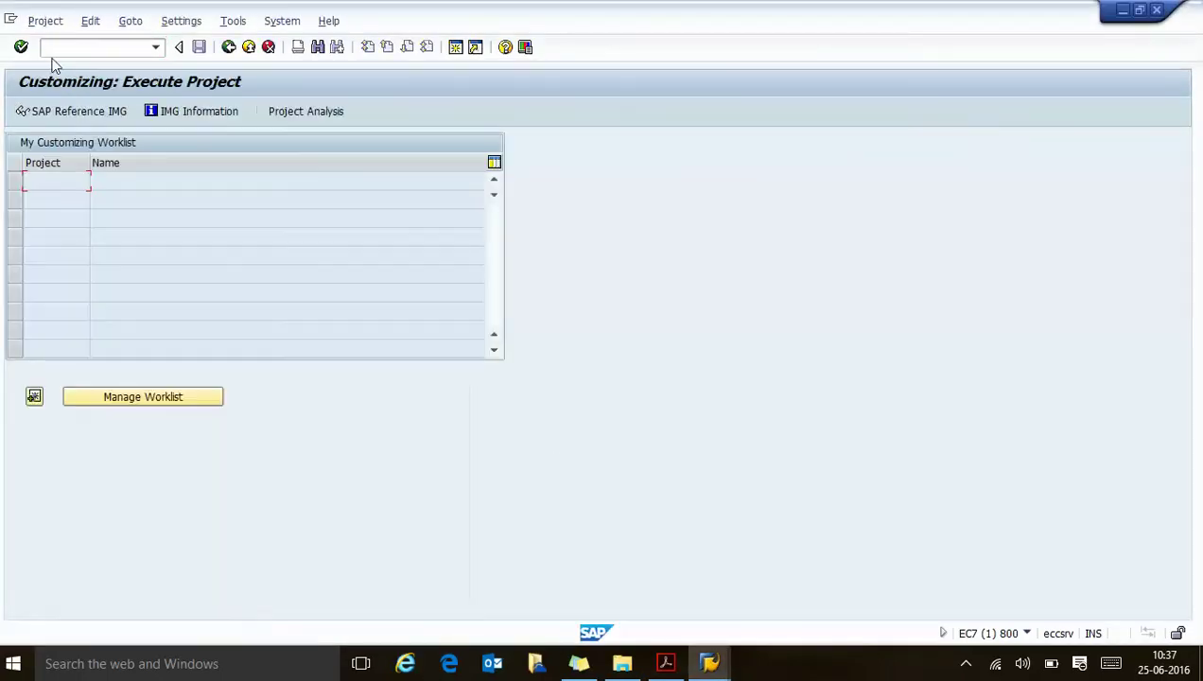
left_click(70, 109)
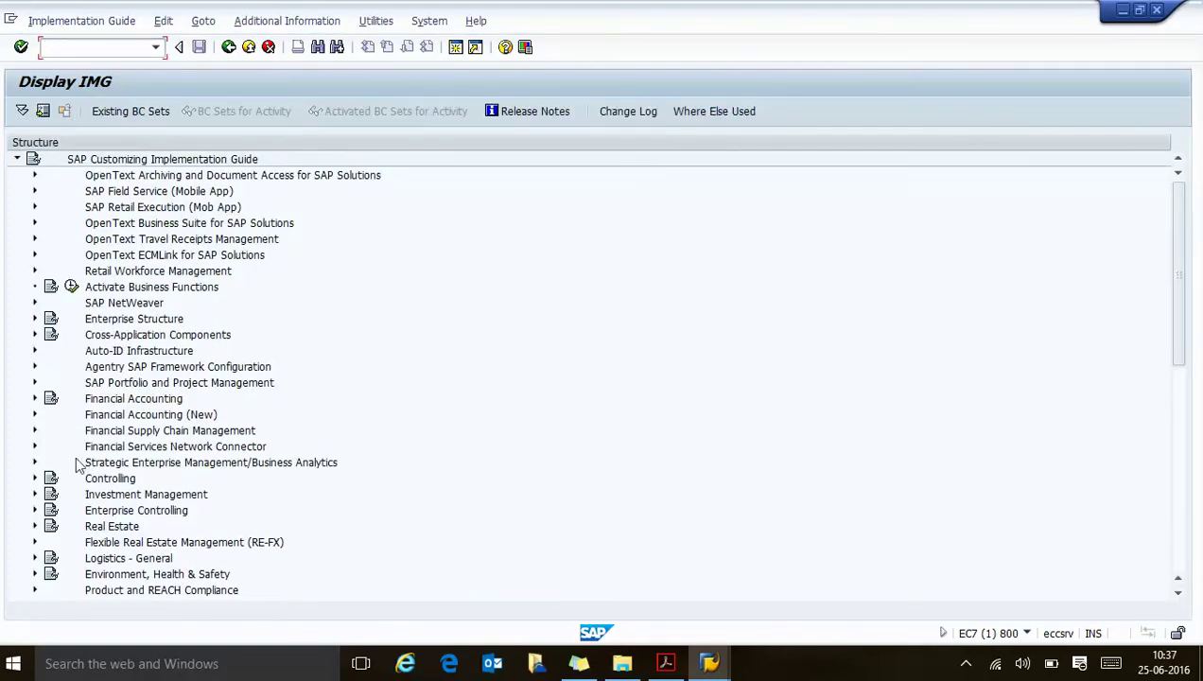
- Locate Financial Accounting and Financial Accounting (New) in the IMG, expand the new node to view its contents, and collapse it again
left_click(101, 406)
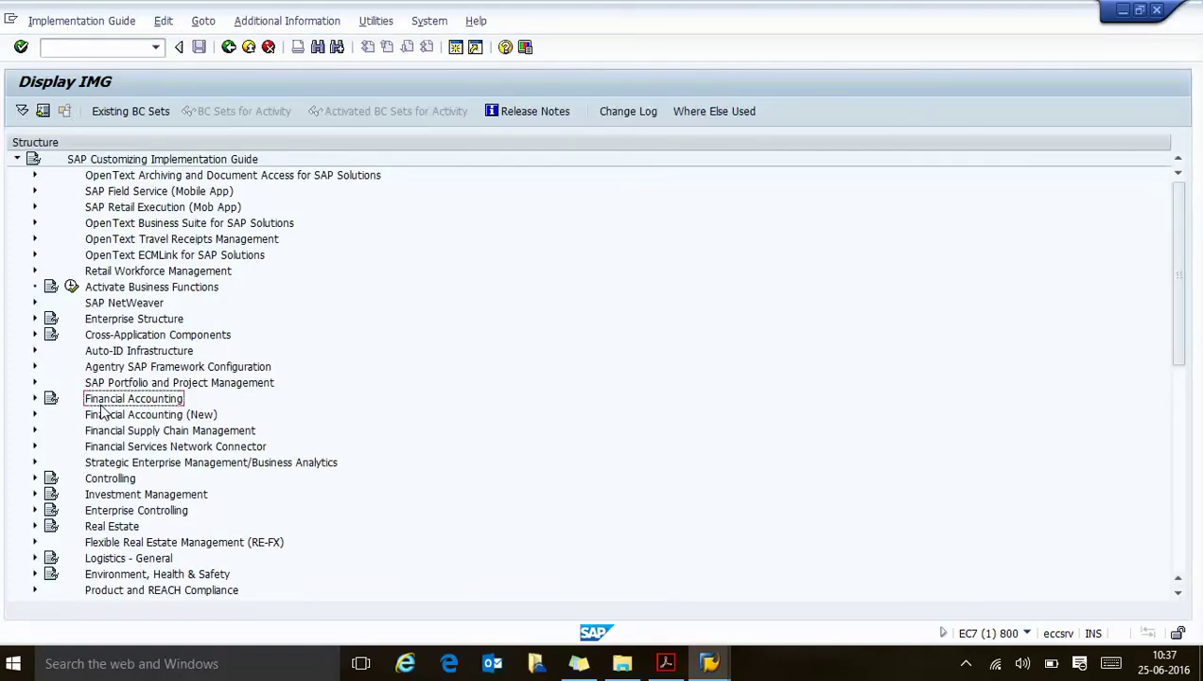
left_click(101, 418)
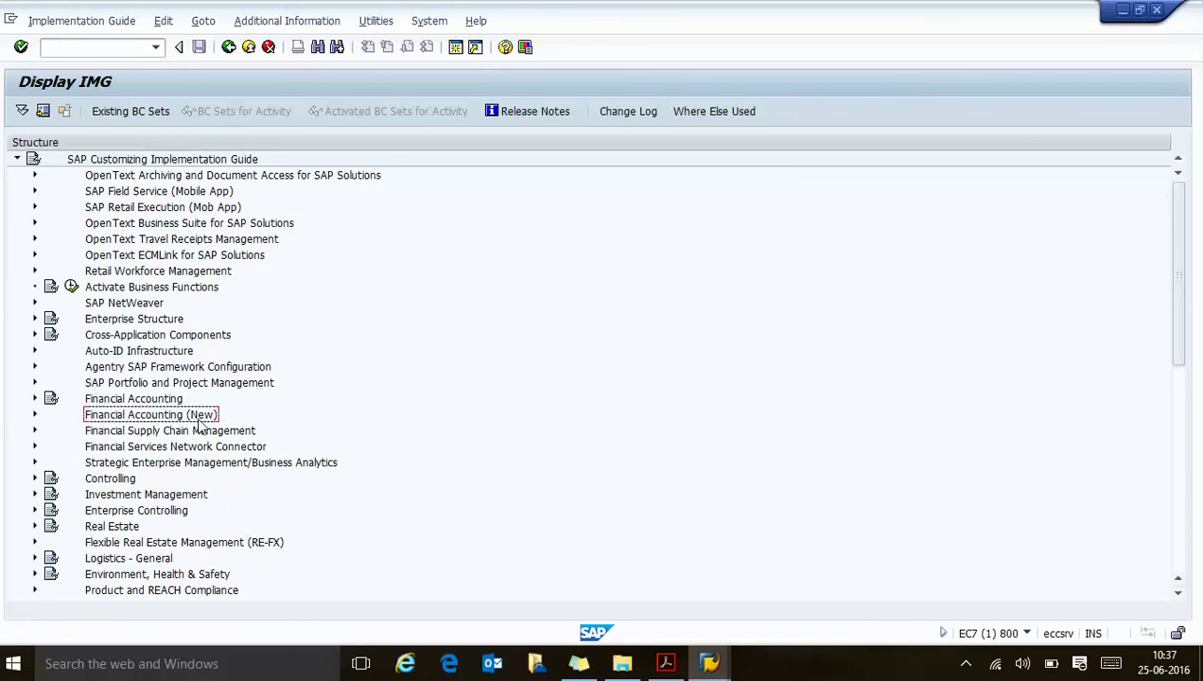
left_click(35, 417)
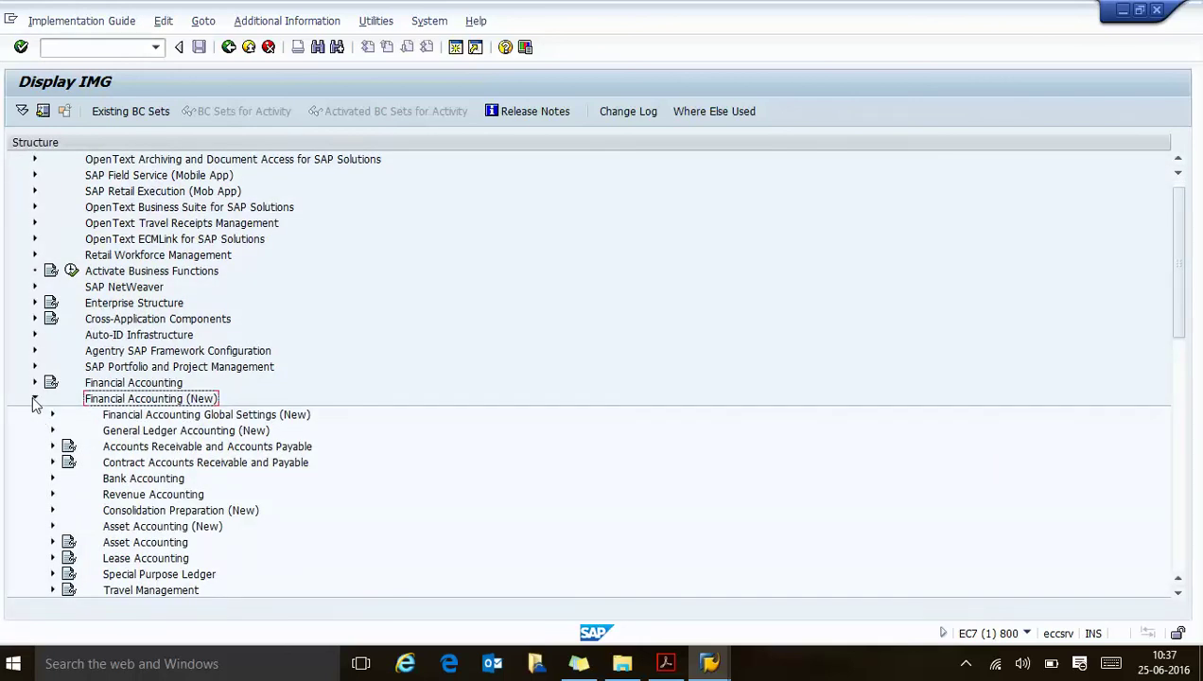
left_click(35, 400)
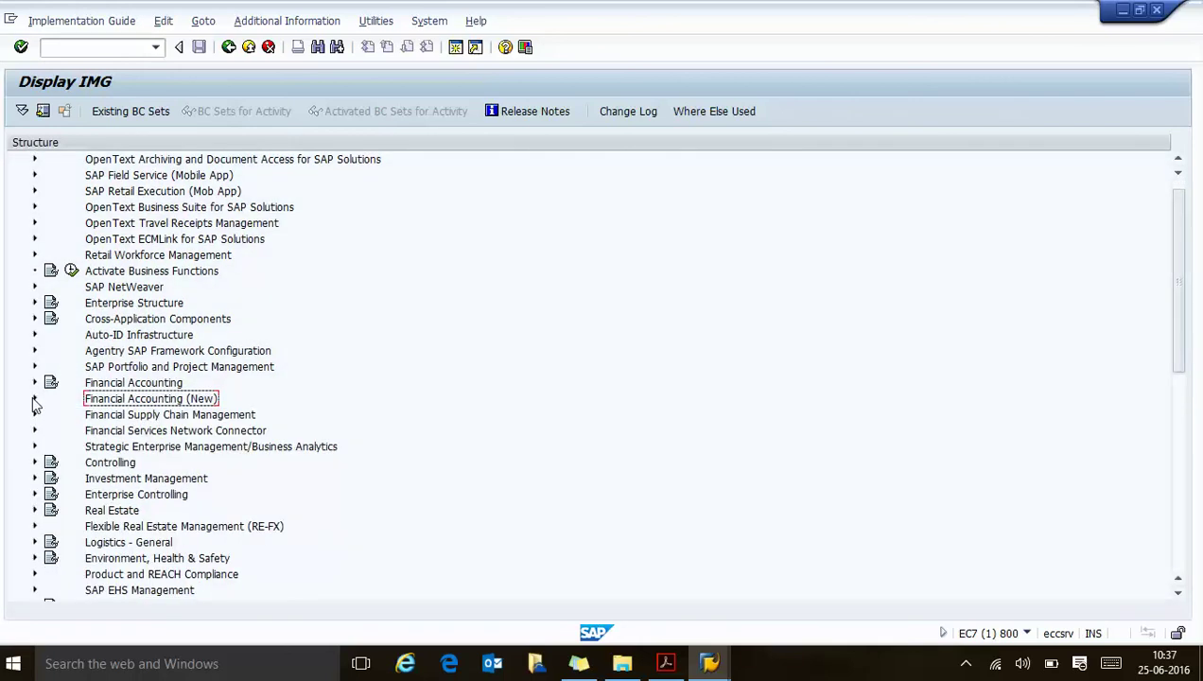
- Read Figure 7 on the new menu paths in the PDF guide and compare it with the Financial Accounting nodes in the SAP IMG
key("alt+Tab")
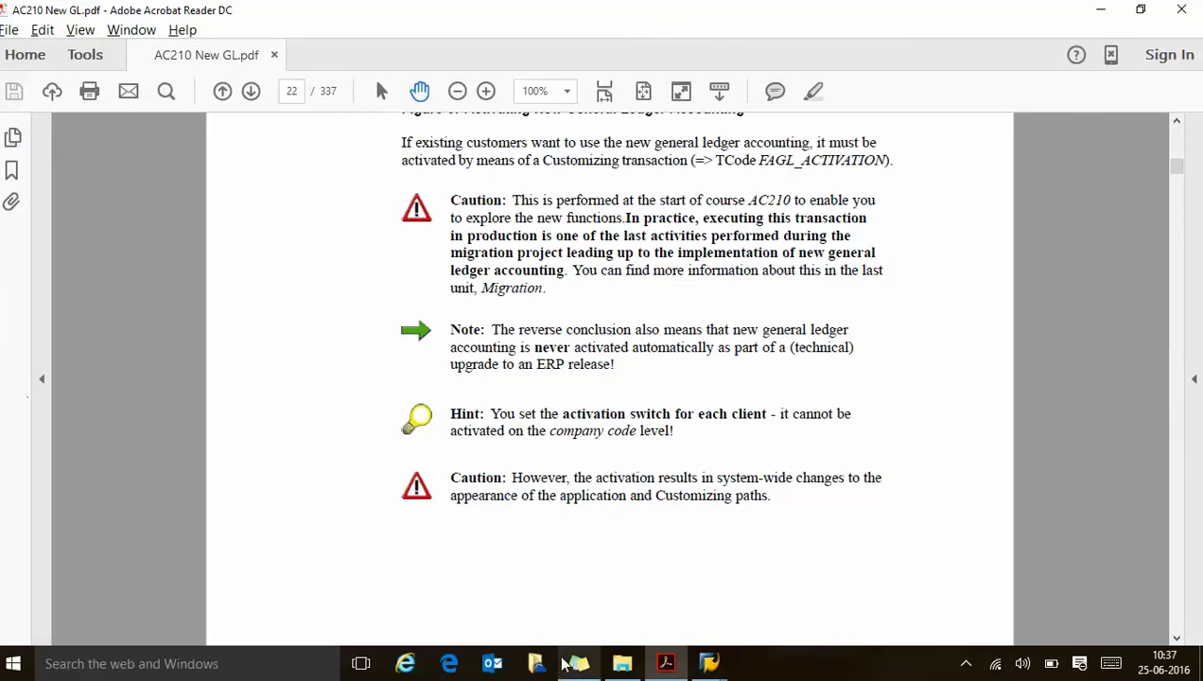
left_click(964, 664)
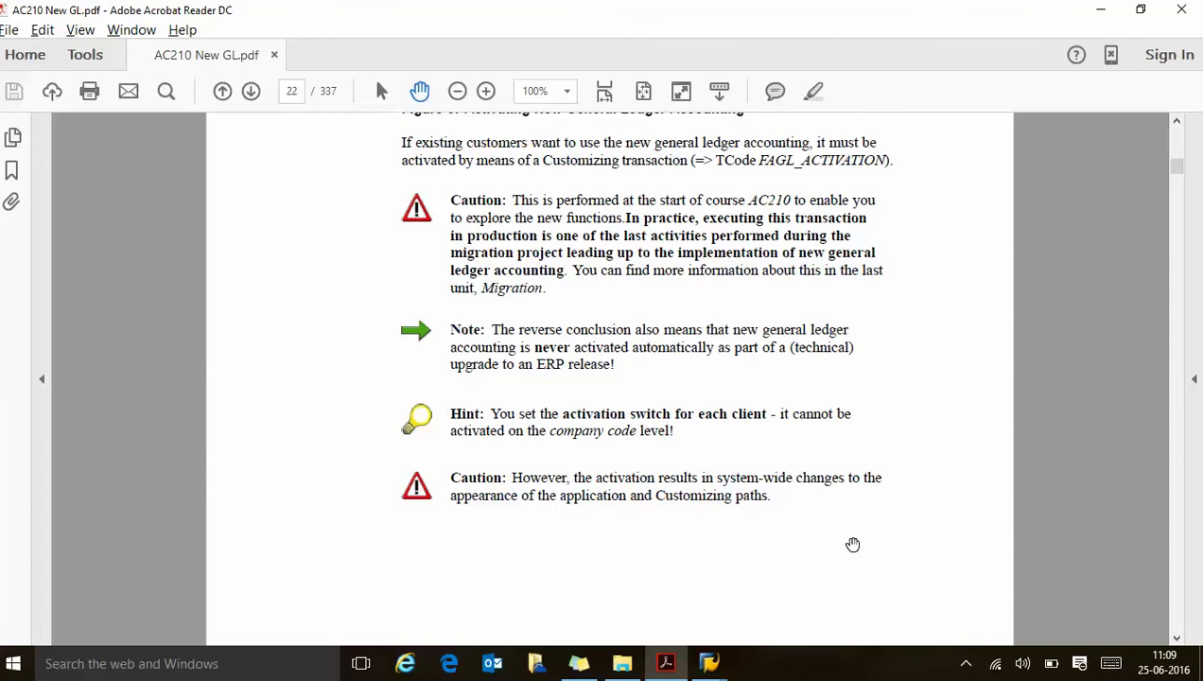
left_click(1176, 640)
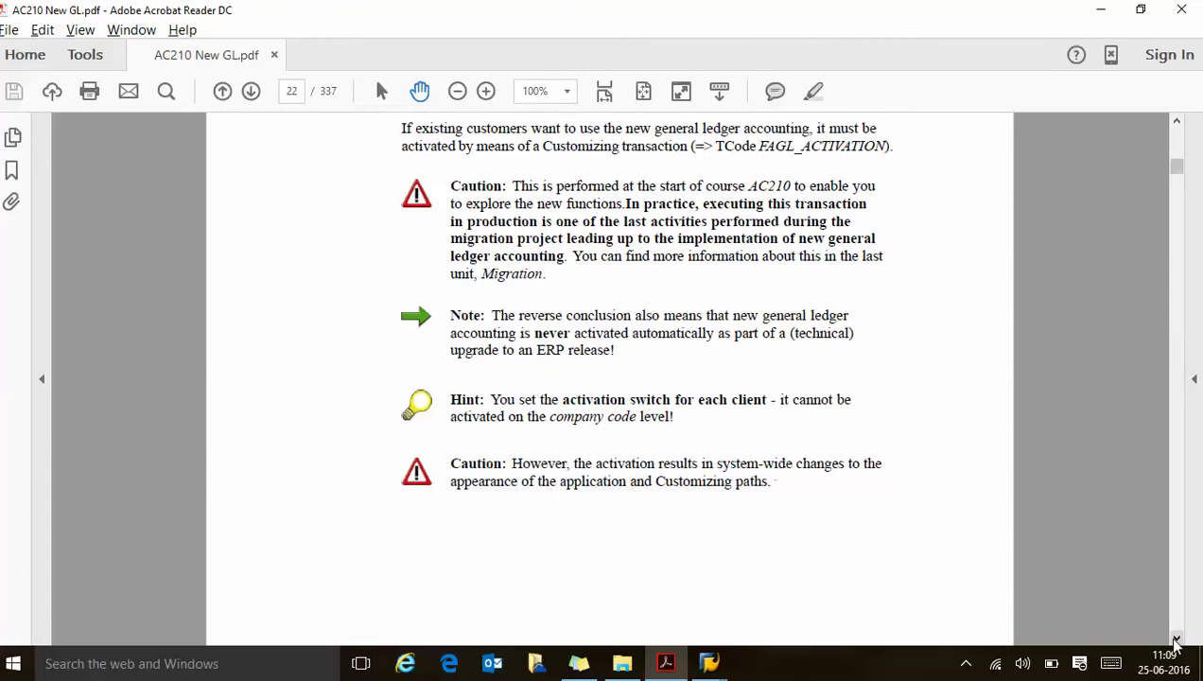
scroll(1176, 640, "down", 10)
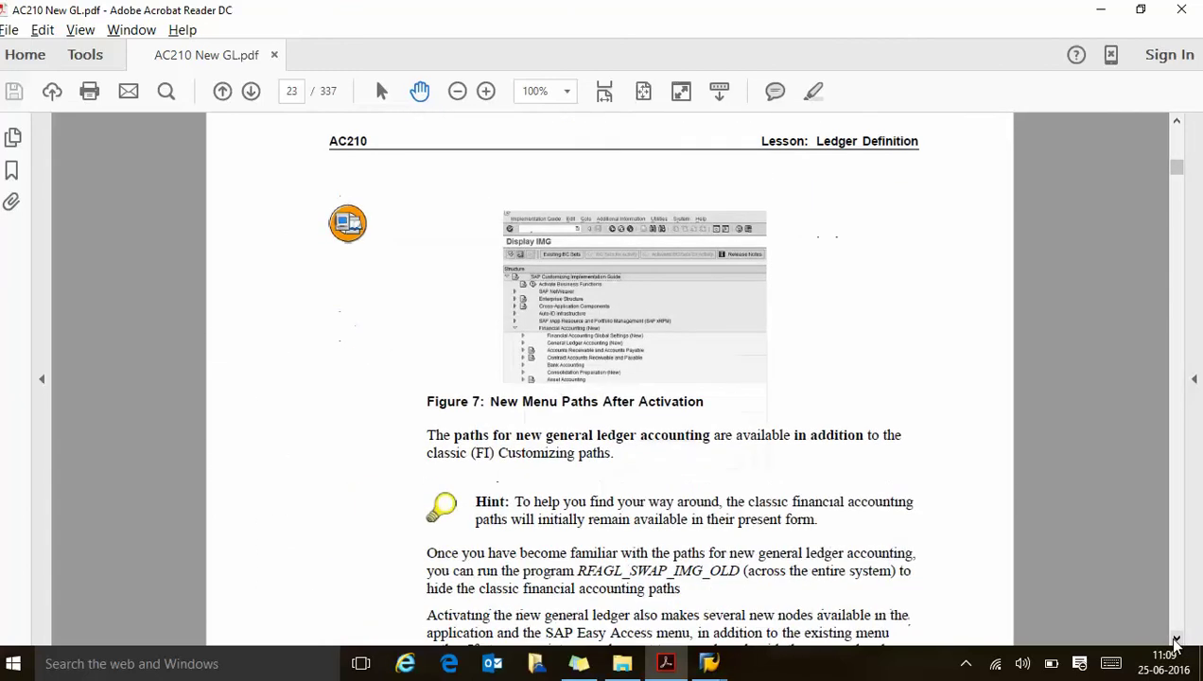
left_click(1176, 640)
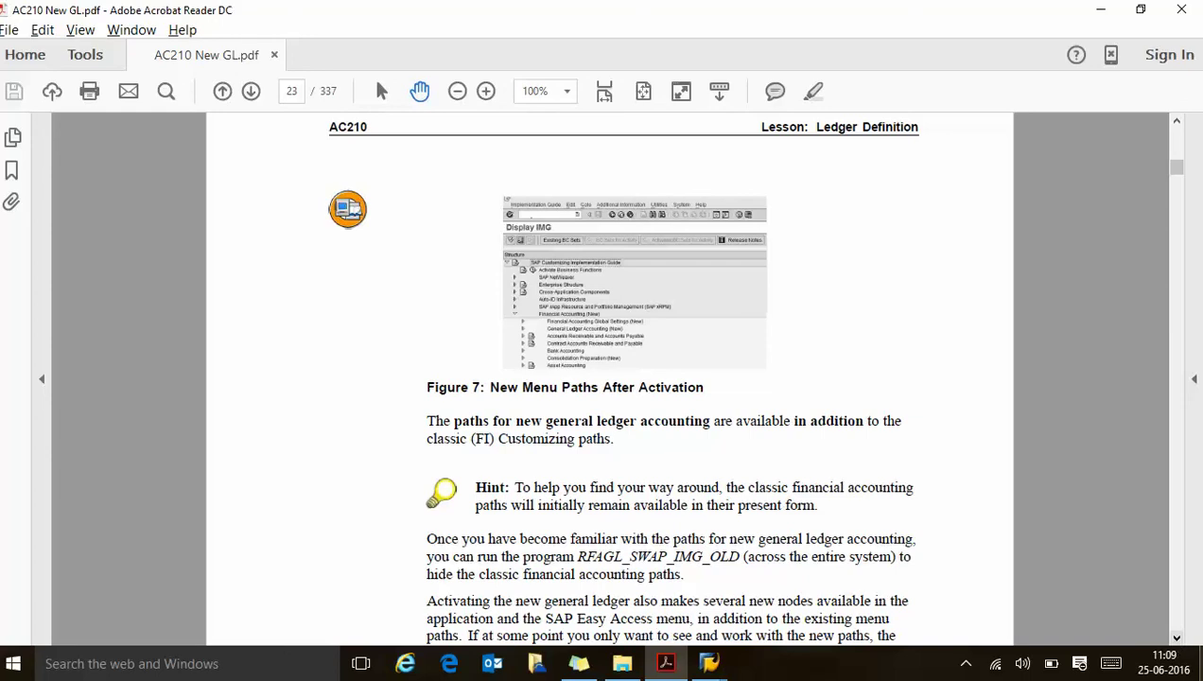
left_click(710, 665)
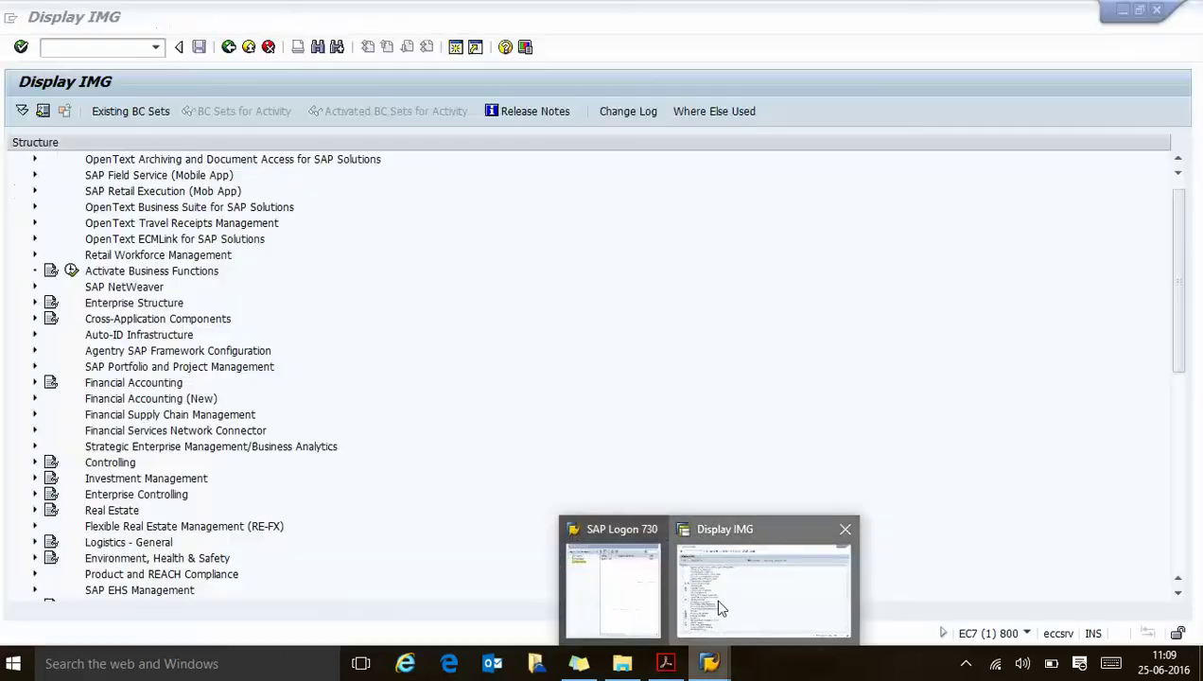
left_click(716, 601)
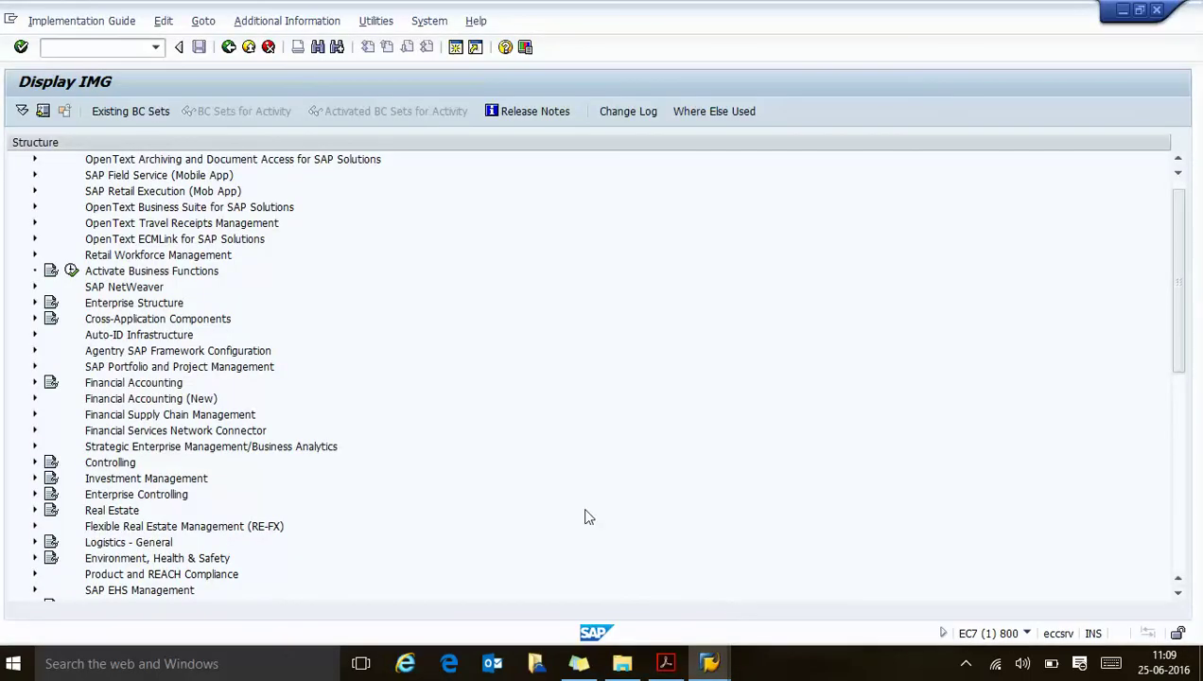
left_click(89, 382)
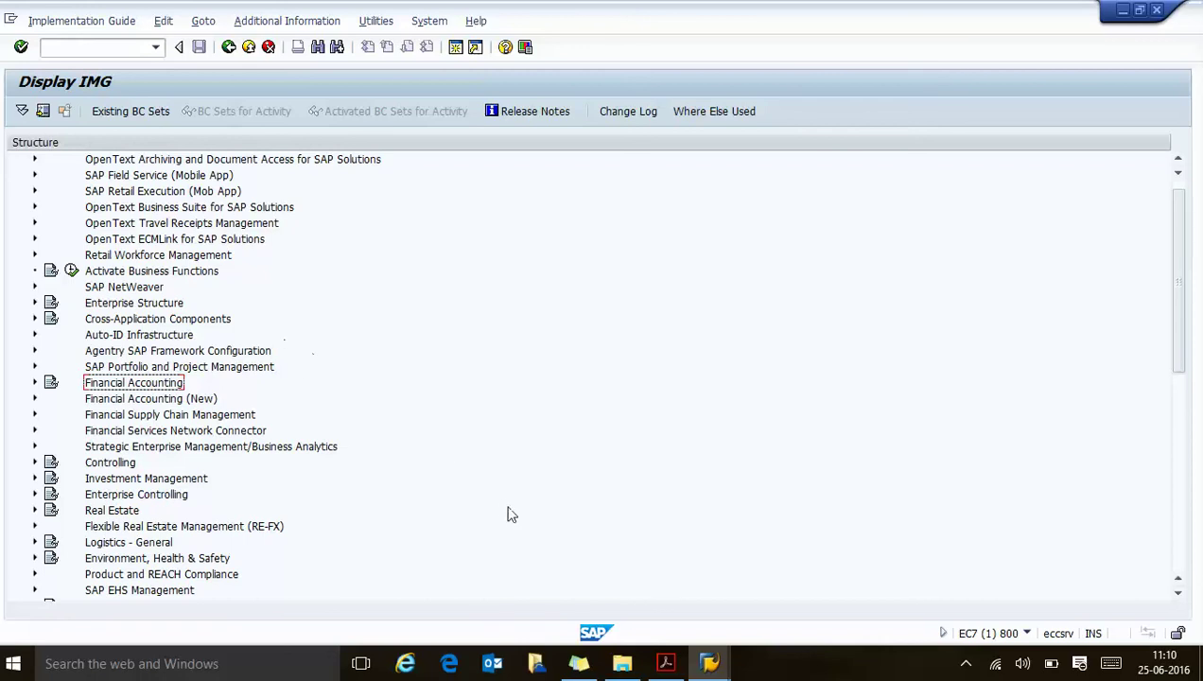
- Return to page 23 of the PDF guide and select the program name RFAGL_SWAP_IMG_OLD in the text below Figure 7
left_click(665, 665)
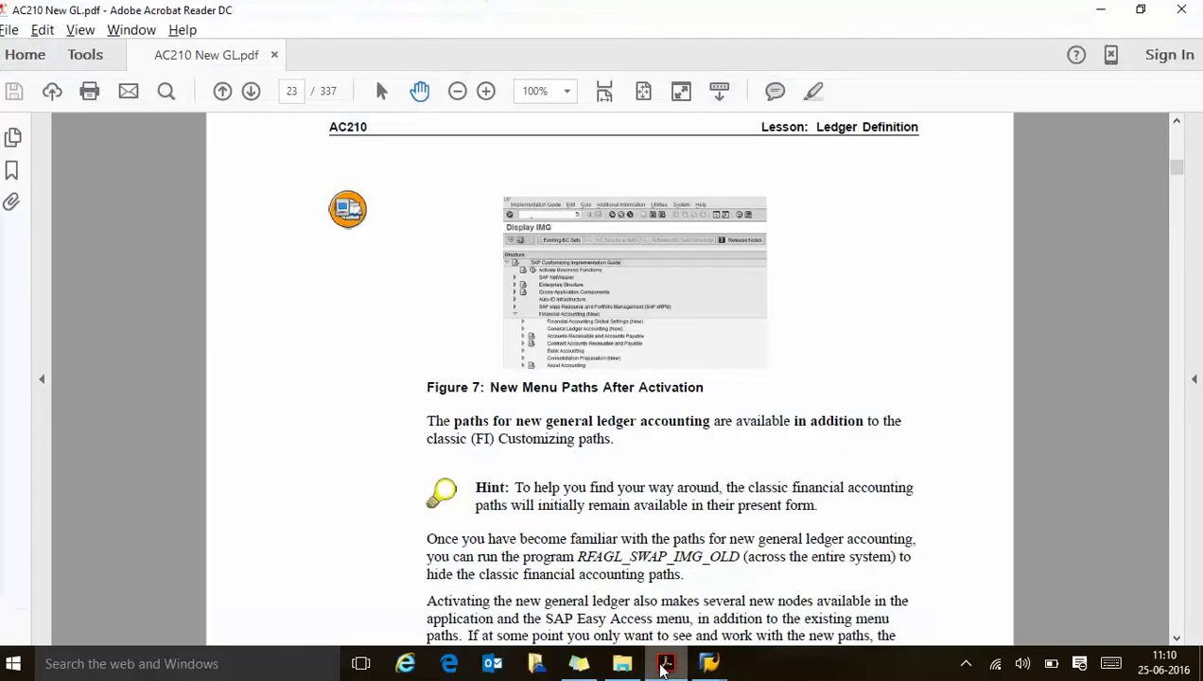
left_click(1178, 639)
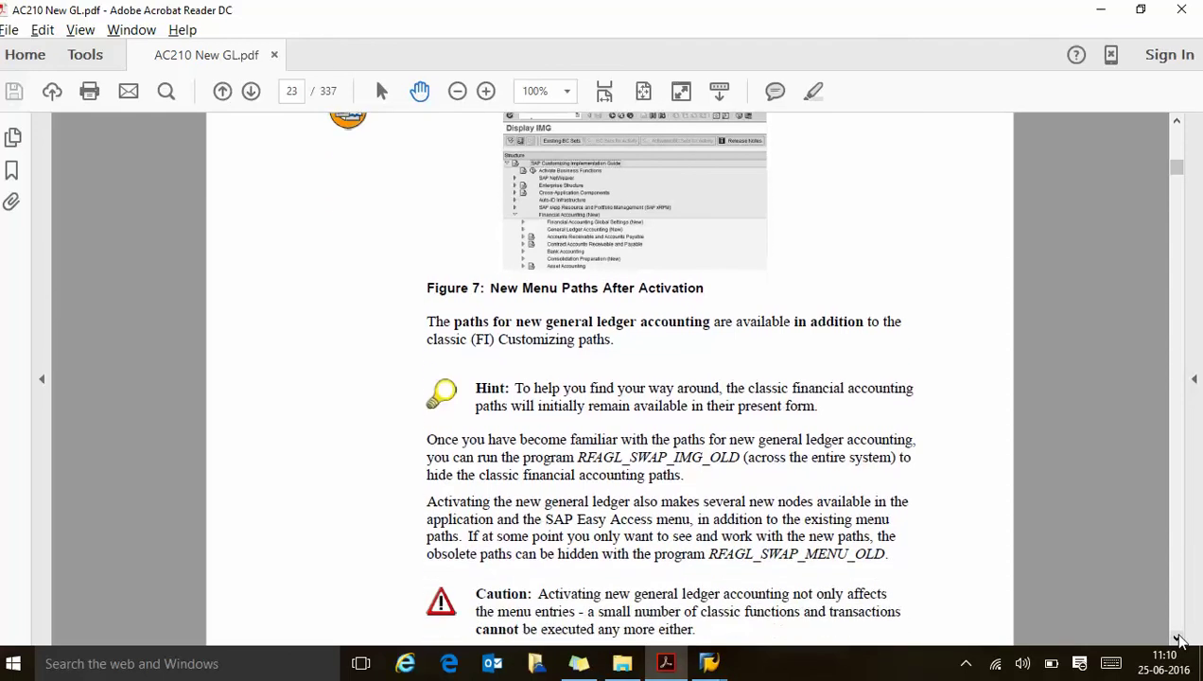
left_click(1178, 639)
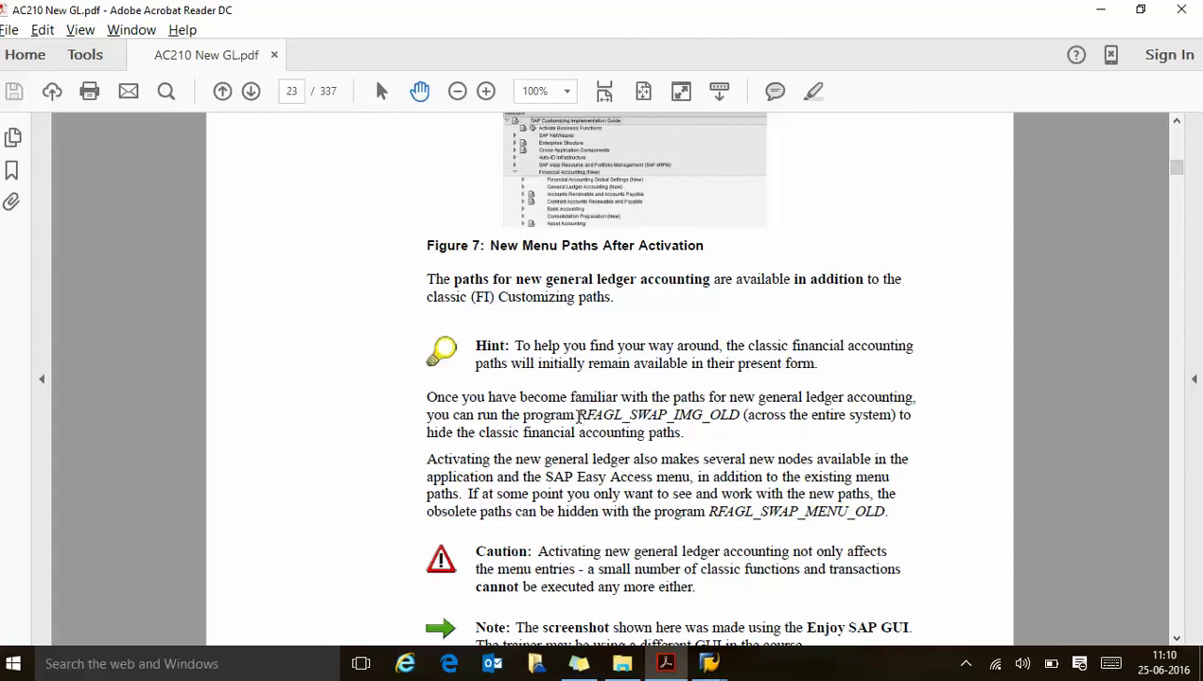
left_click_drag(576, 416, 743, 422)
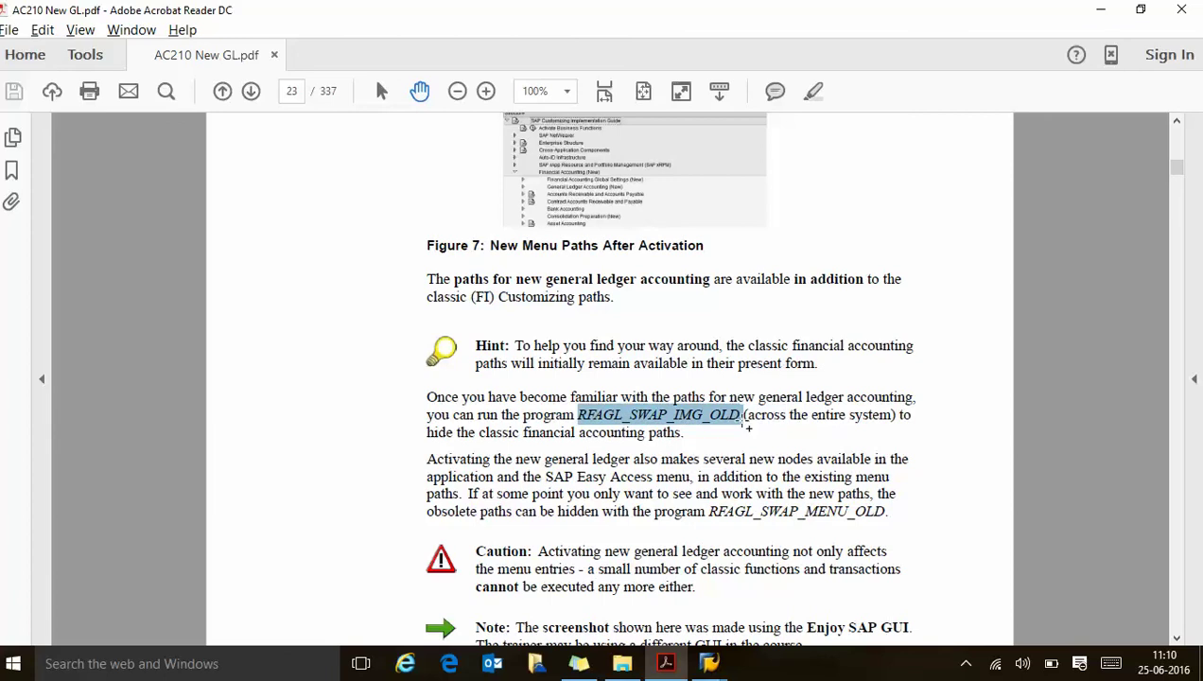
- Try to open a new SAP session from the IMG, view and close the connection error details, and return to the PDF guide
key("alt+Tab")
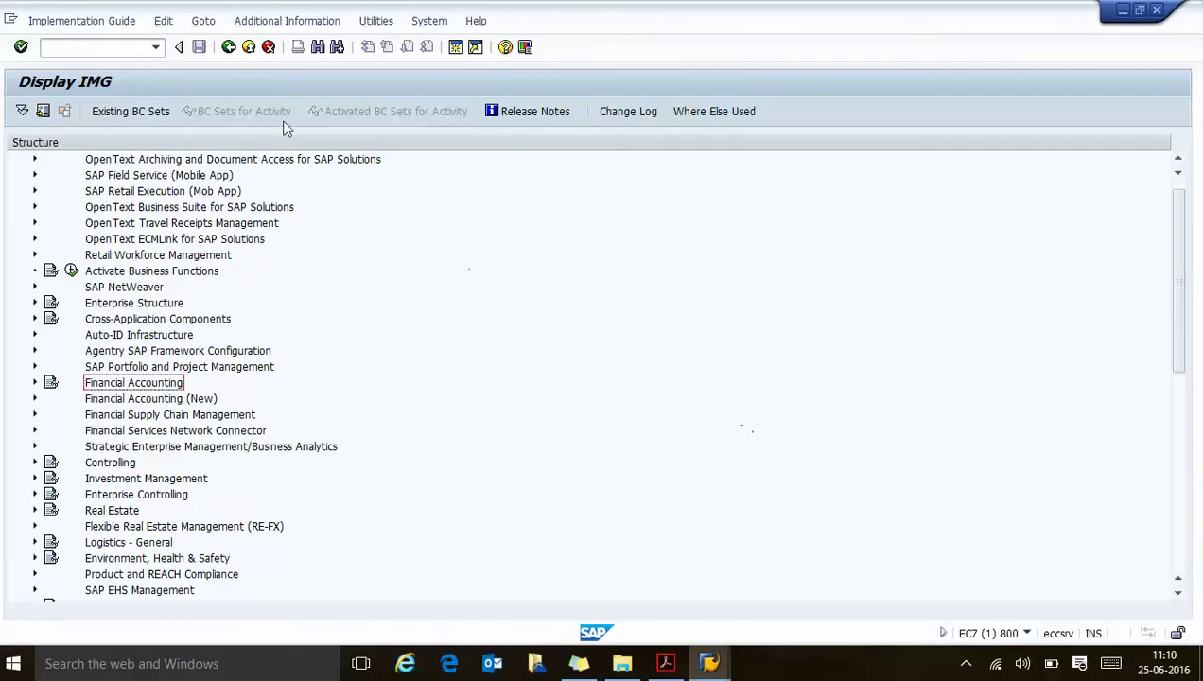
left_click(455, 48)
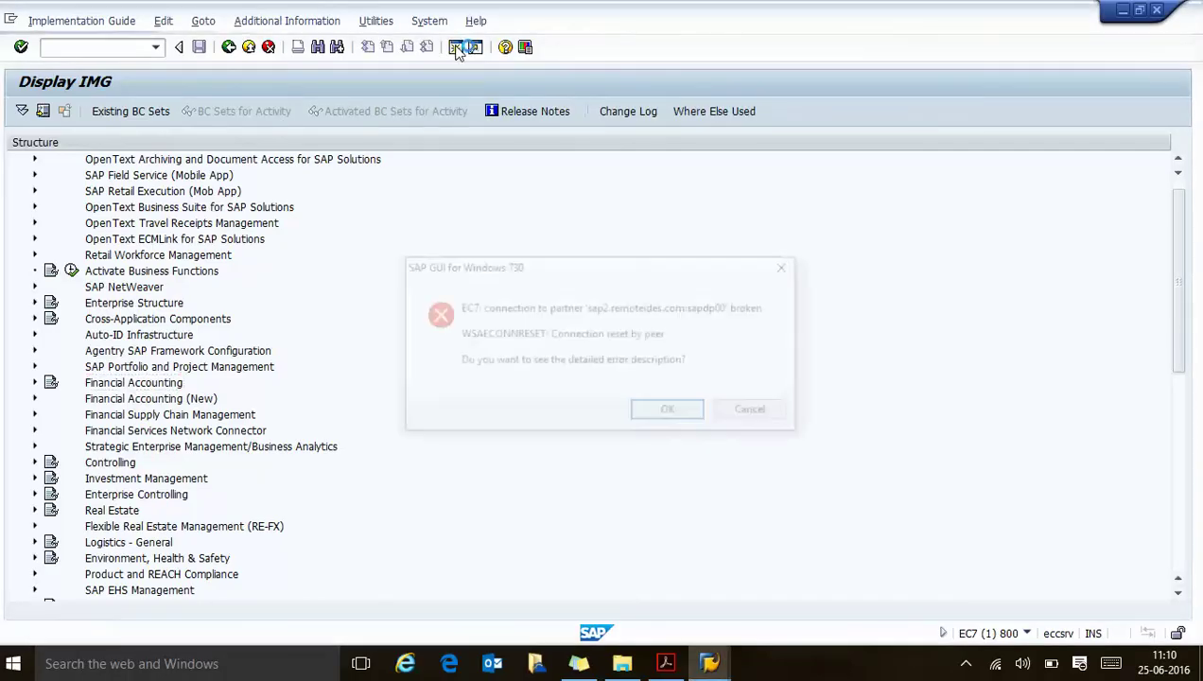
left_click(659, 419)
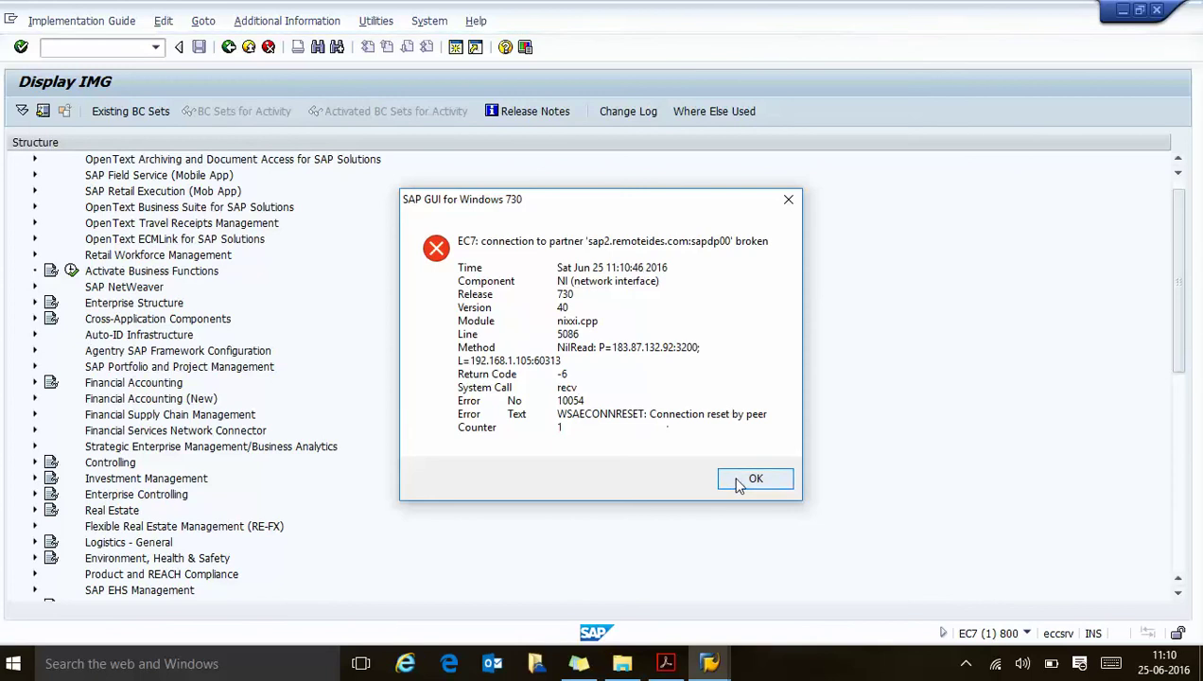
left_click(743, 479)
key("alt+Tab")
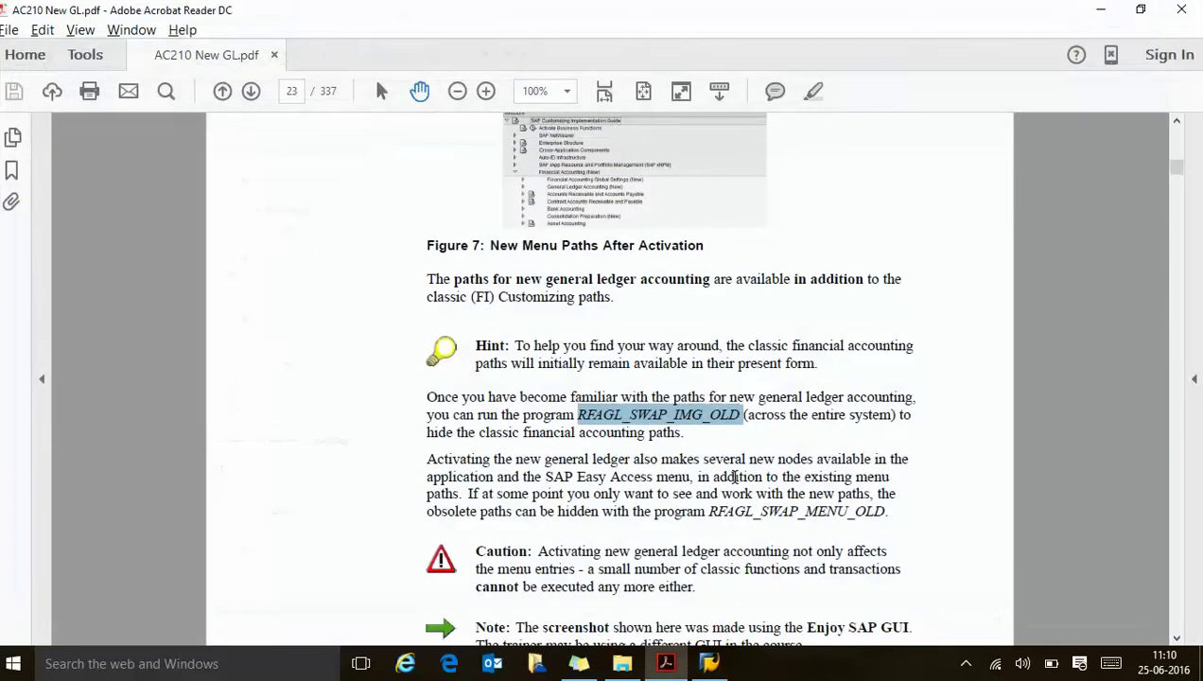
- Switch to SAP Logon, open the ECC system and log on to client 800 with the previously used user name and the account password
left_click(709, 663)
double_click(248, 130)
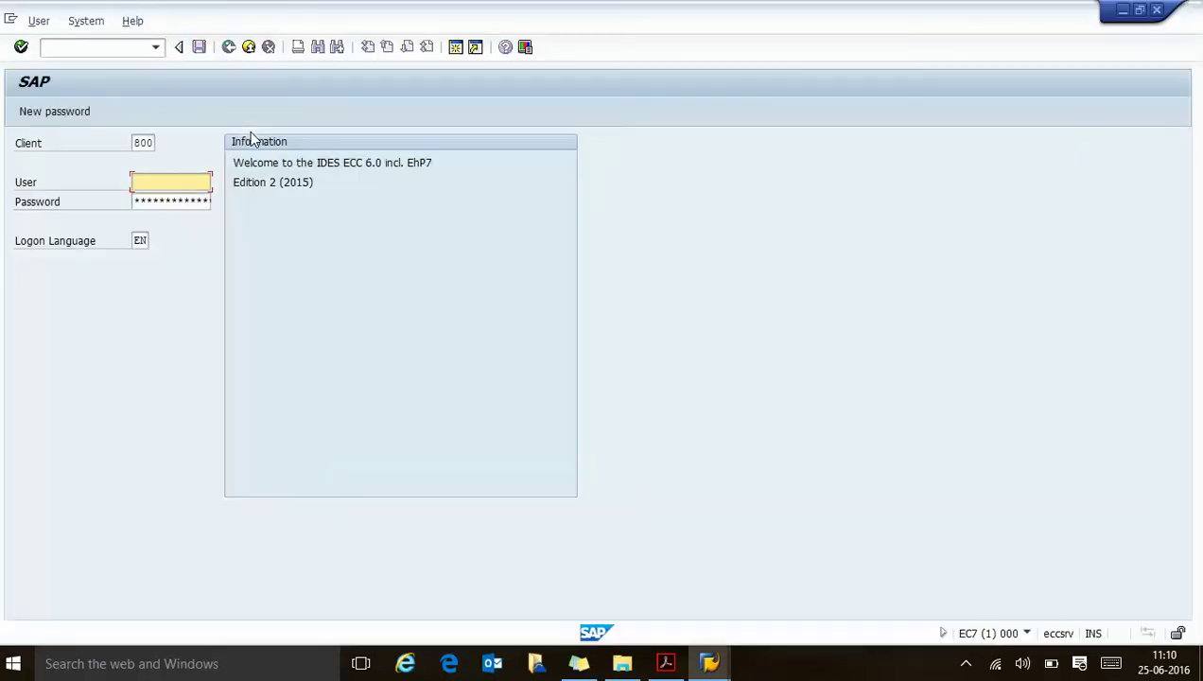
key("Down")
key("Down")
key("Return")
key("Tab")
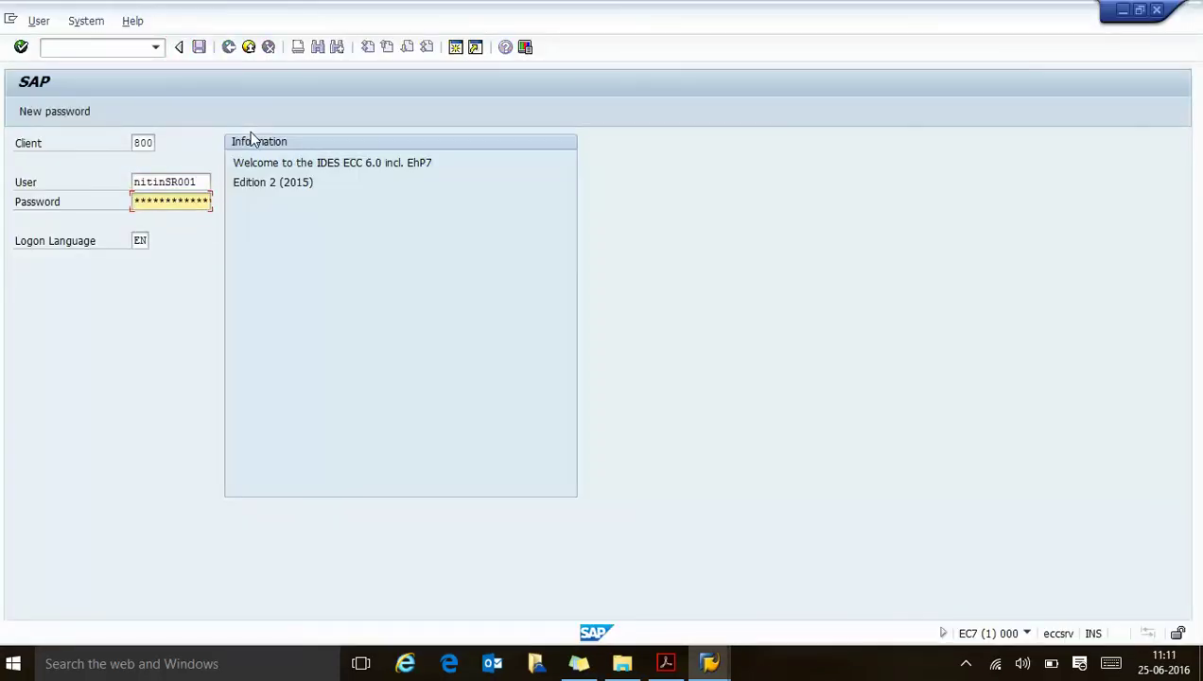
key("Return")
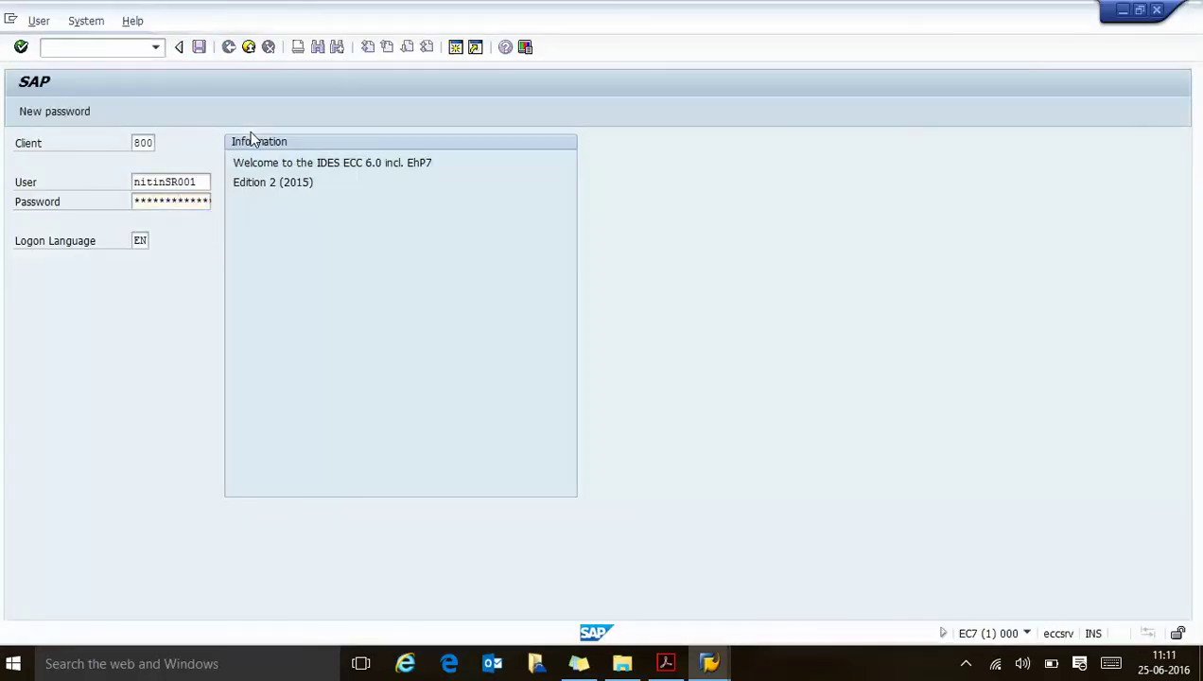
- Open transaction se38 and execute the program RFAGL_SWAP_IMG_OLD
type("se38")
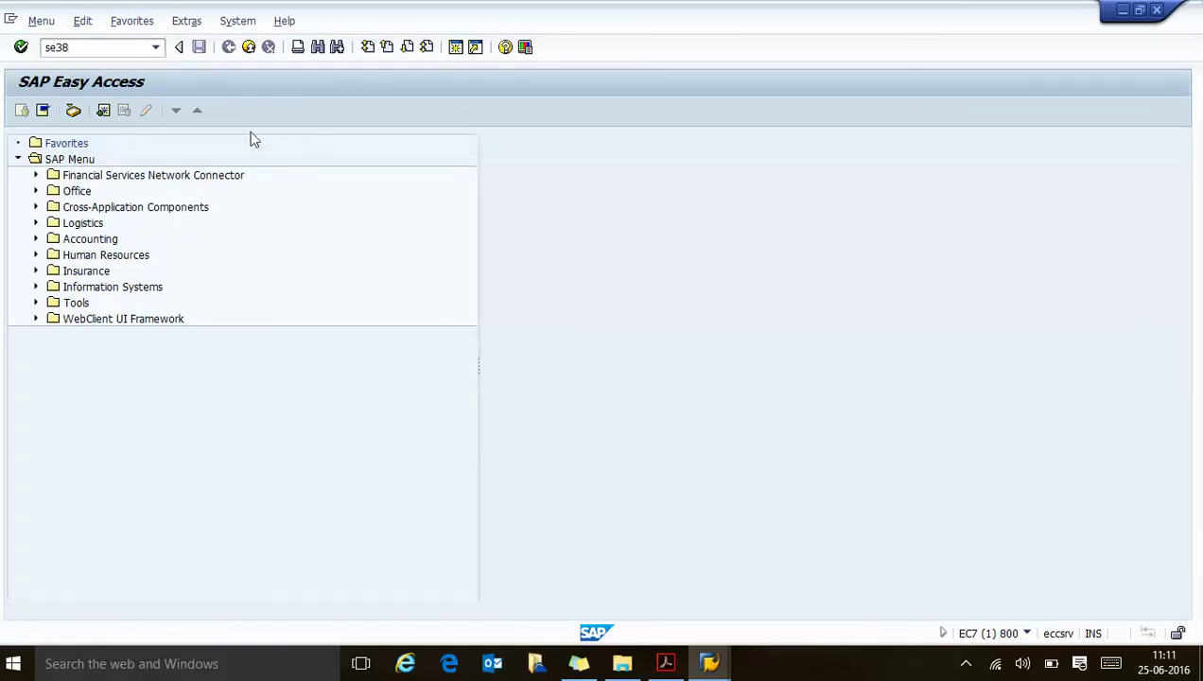
key("Return")
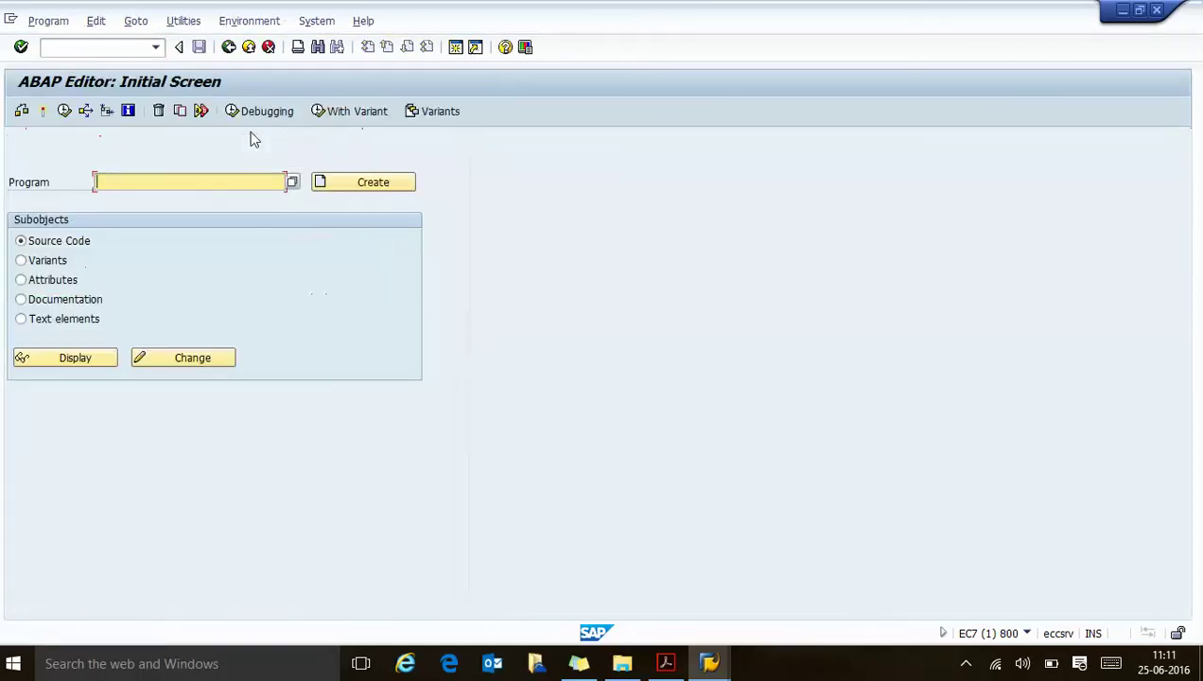
left_click(66, 113)
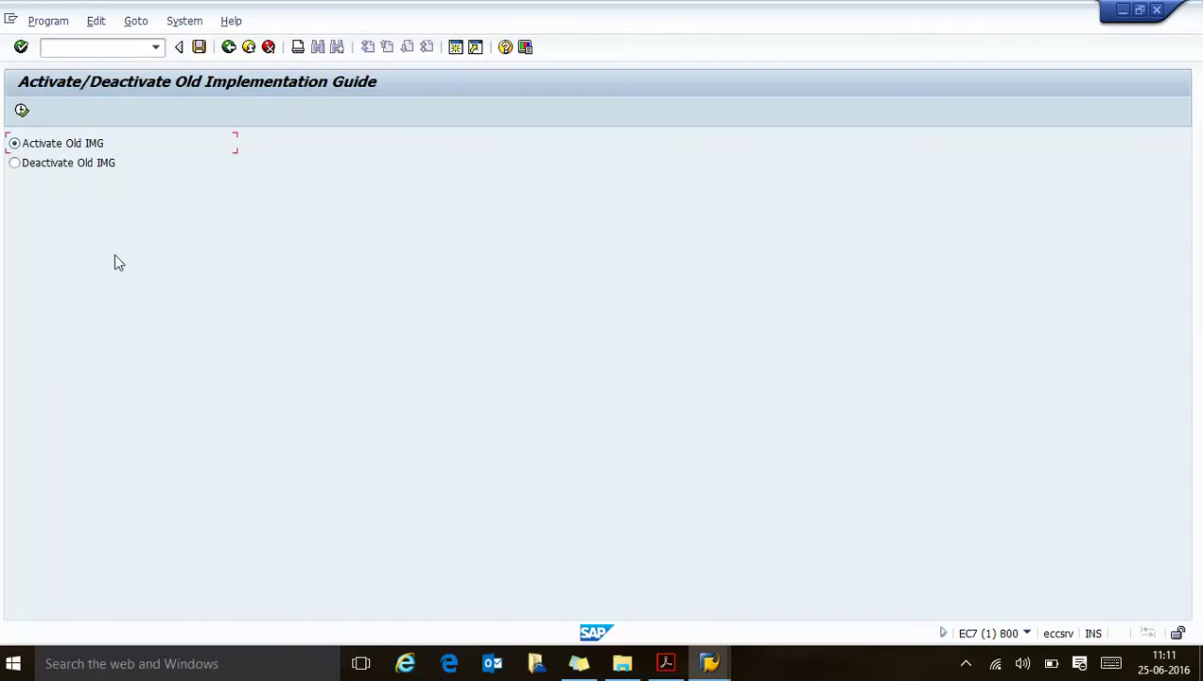
- Choose Deactivate Old IMG, execute the program without saving a variant, and return to the ABAP Editor initial screen
left_click(74, 163)
left_click(198, 49)
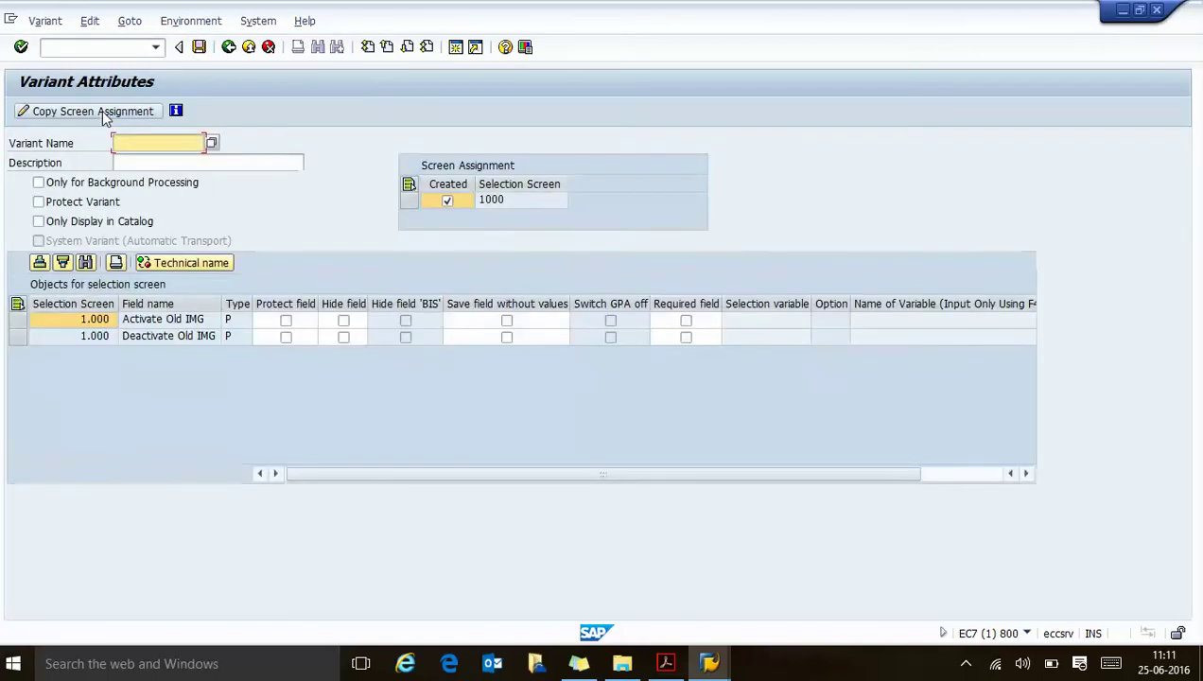
left_click(229, 47)
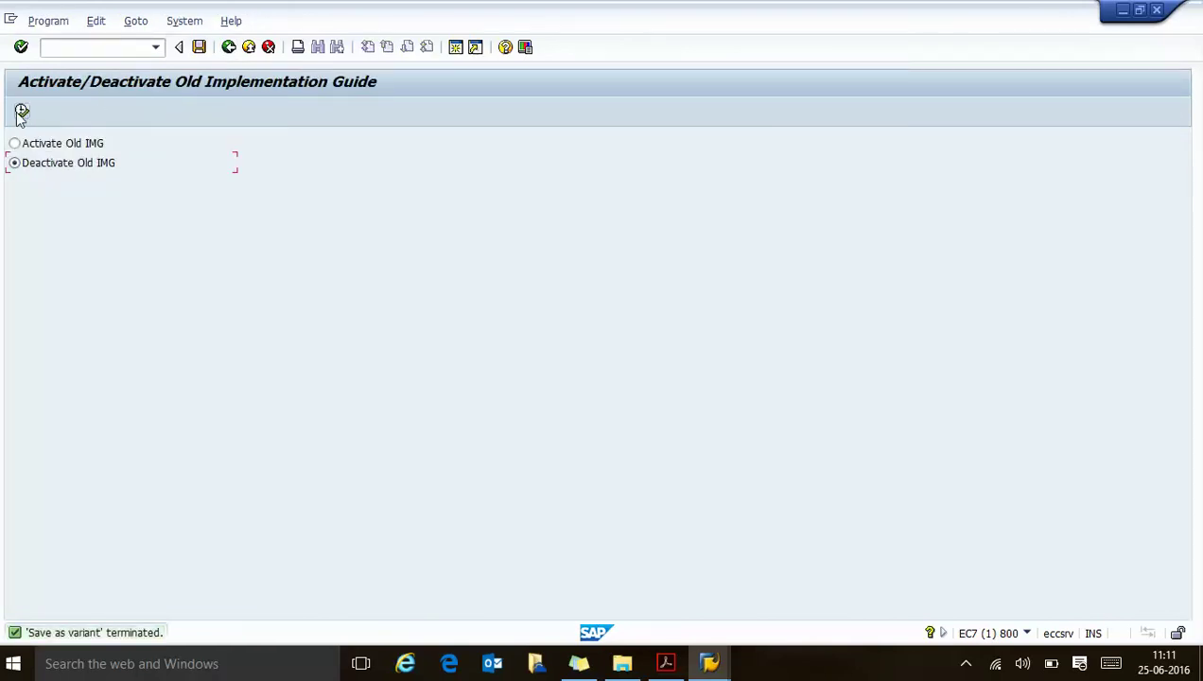
left_click(20, 111)
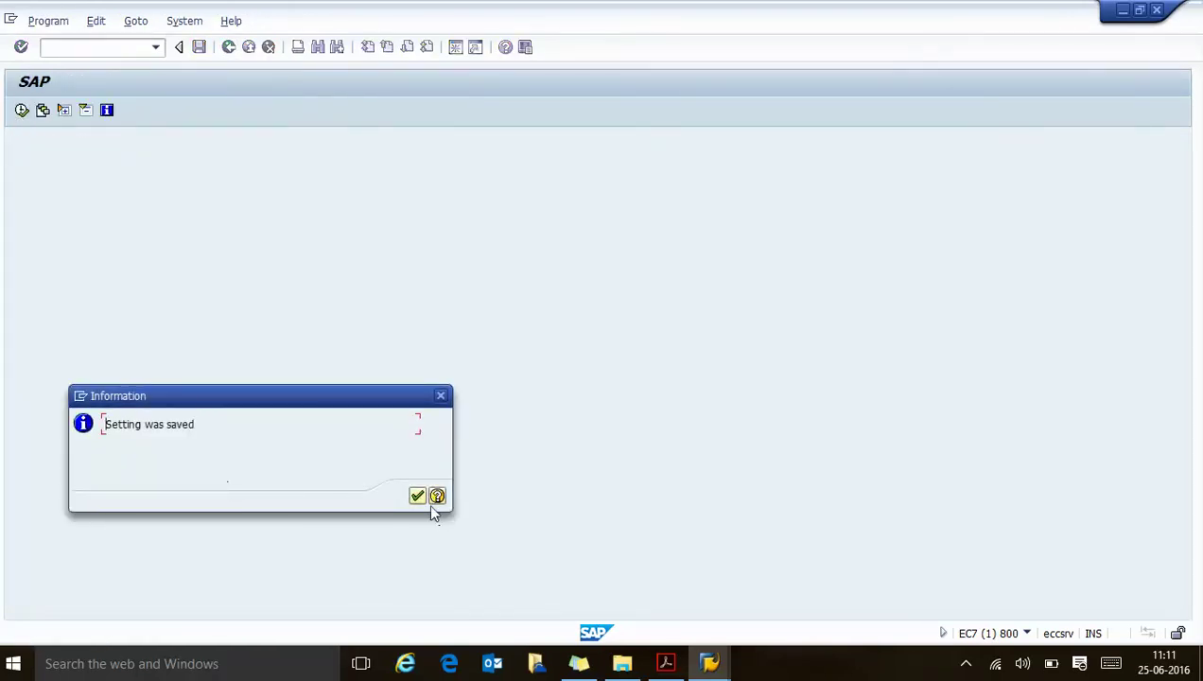
left_click(418, 498)
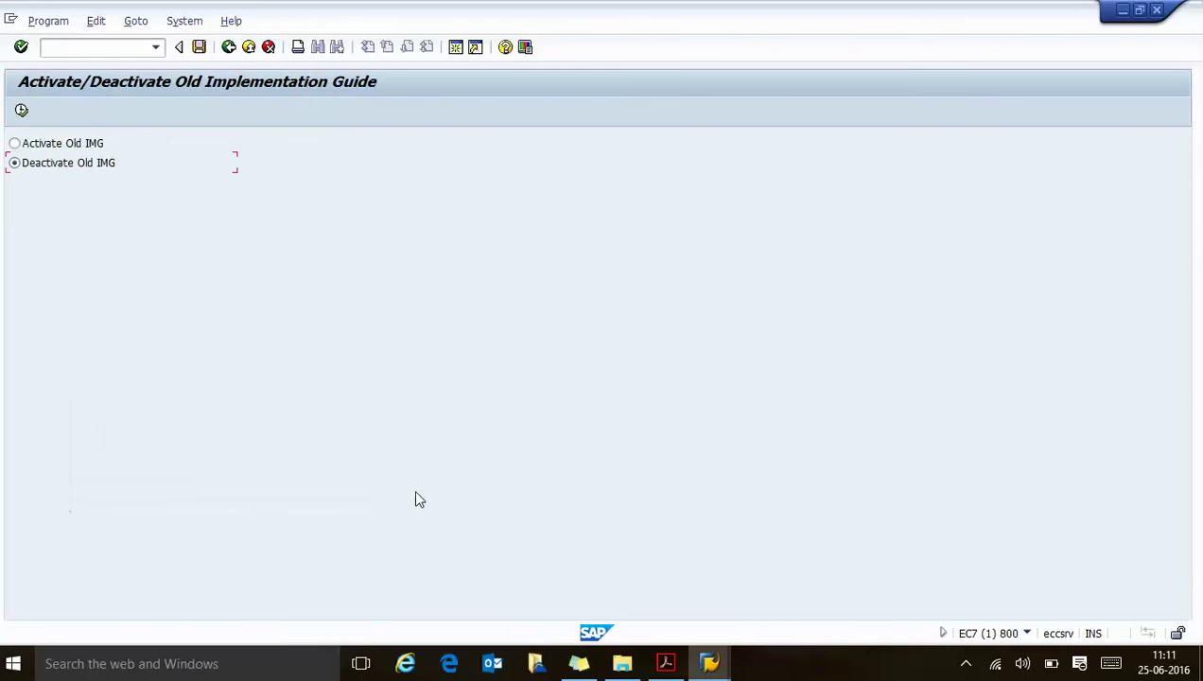
left_click(228, 47)
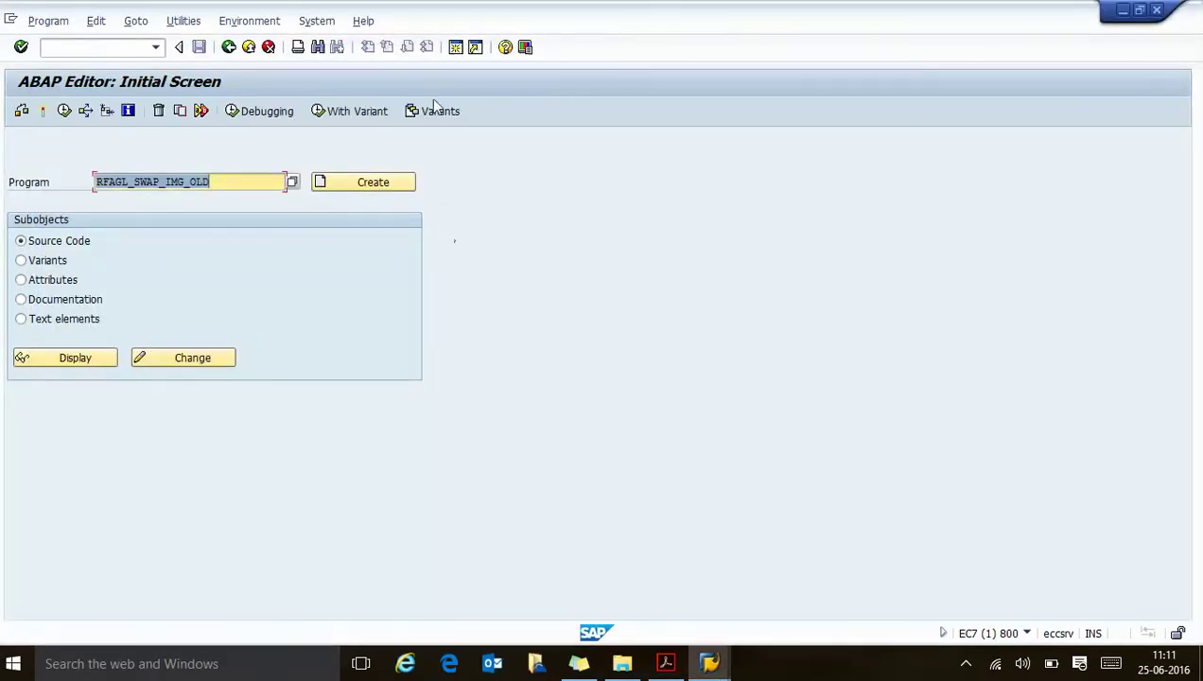
- Open a new session and display the SAP Reference IMG through transaction spro to check the Financial Accounting nodes
left_click(455, 49)
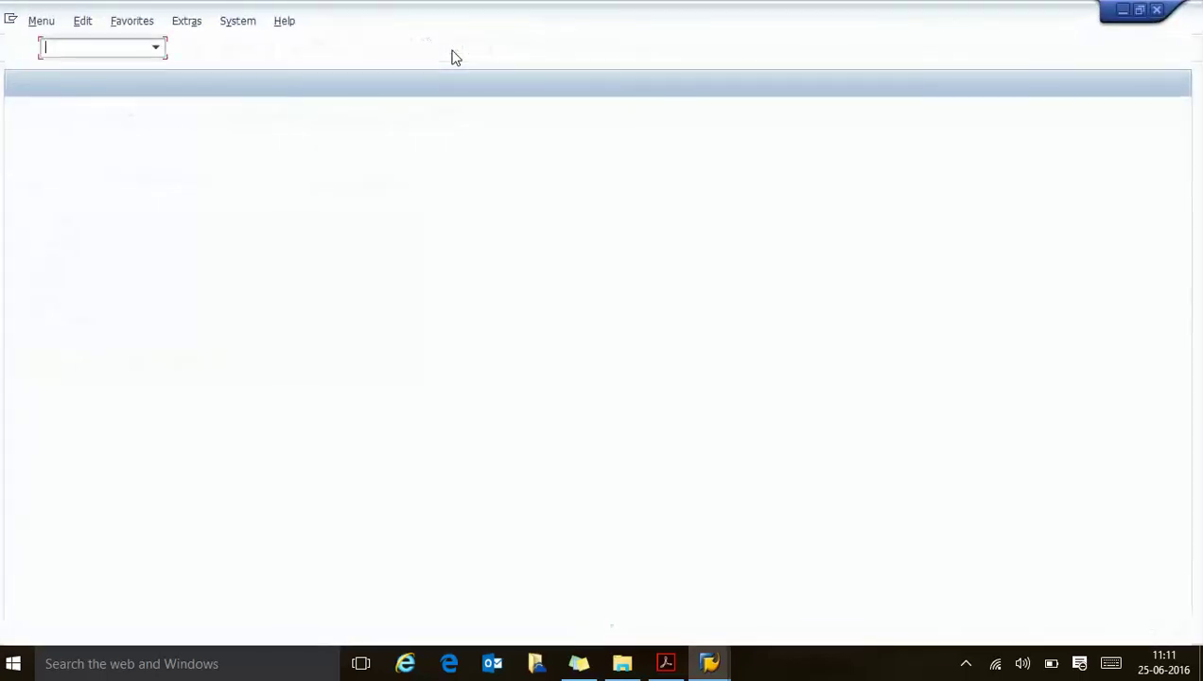
type("spro")
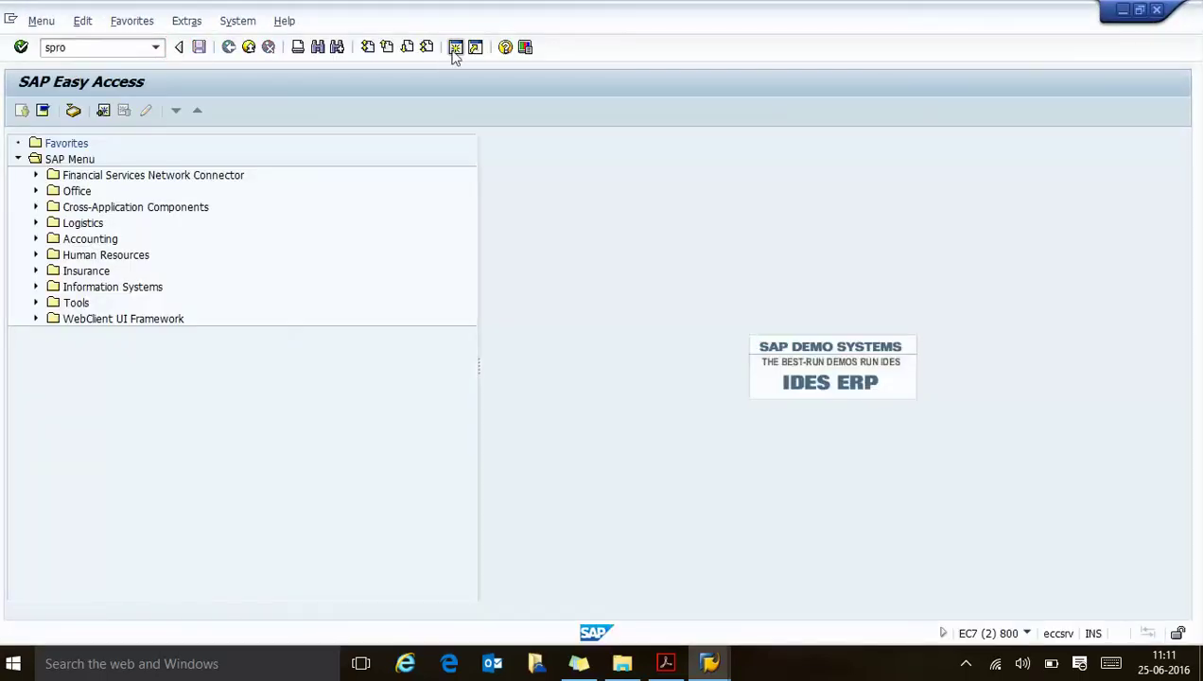
key("Return")
left_click(39, 108)
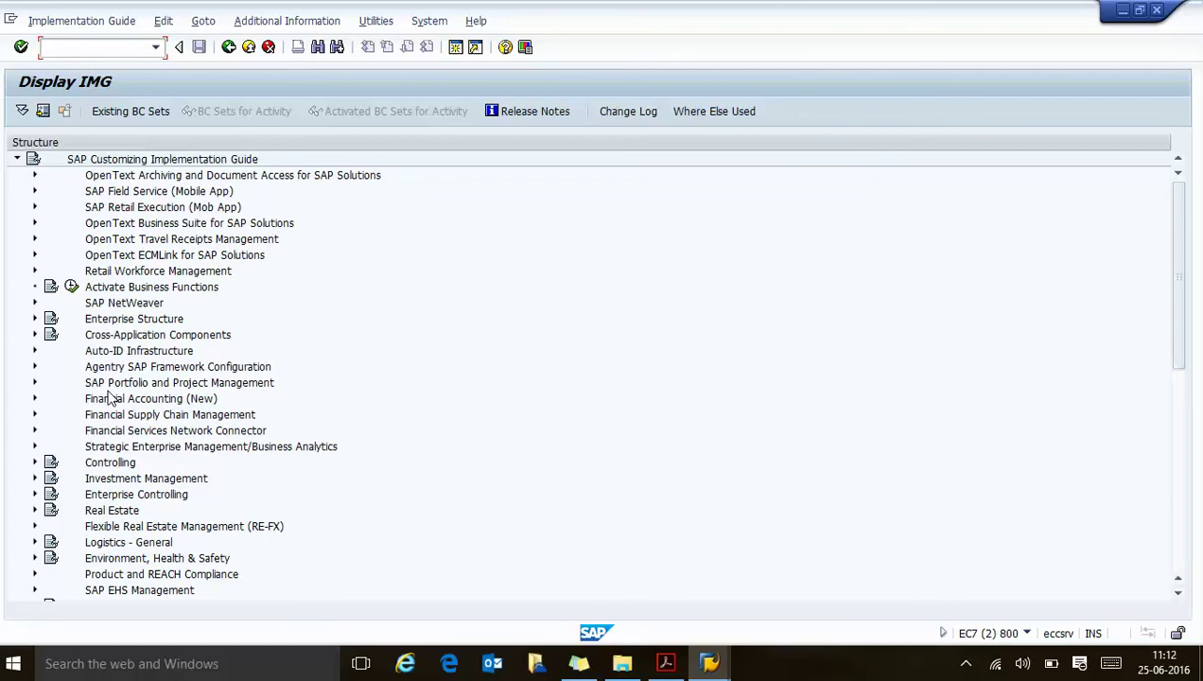
- Return to the AC210 New GL PDF and read the rest of page 23 on RFAGL_SWAP_MENU_OLD, the caution and the note
left_click(666, 663)
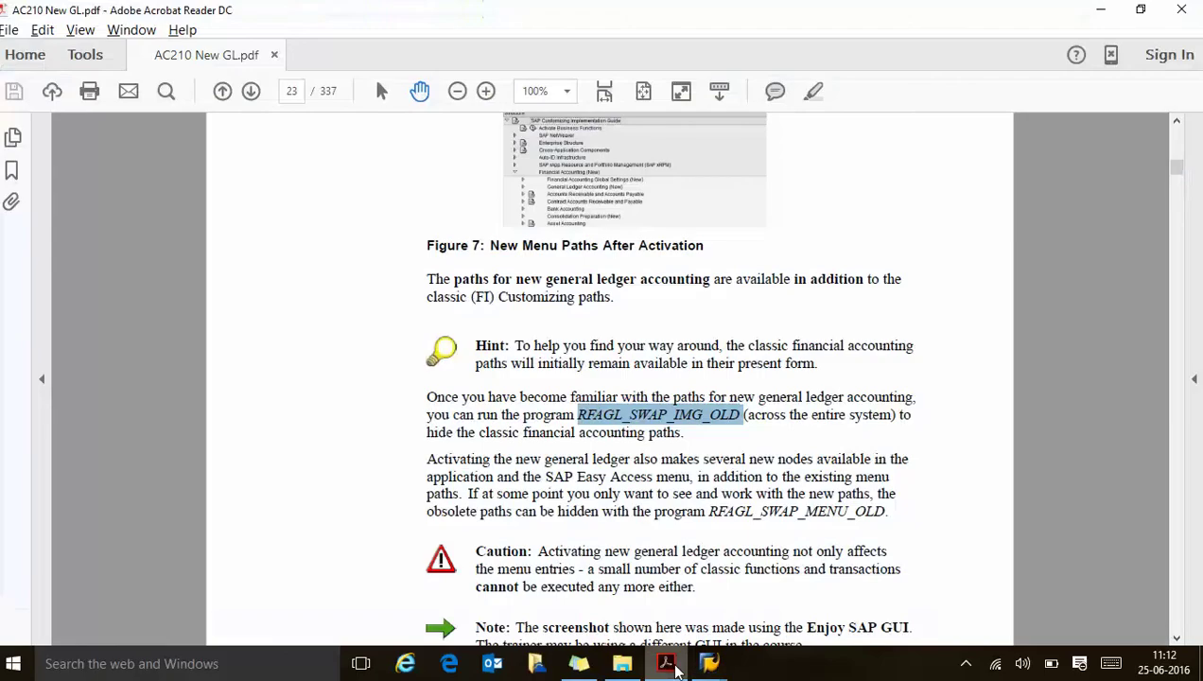
left_click(966, 663)
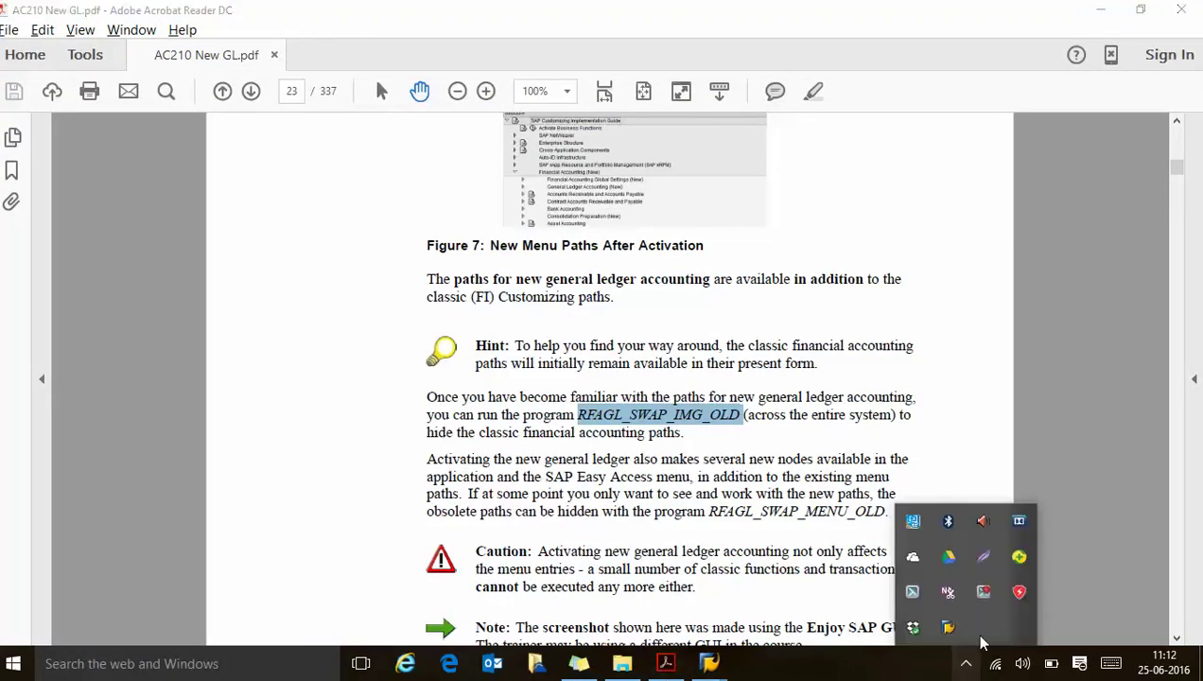
left_click(977, 592)
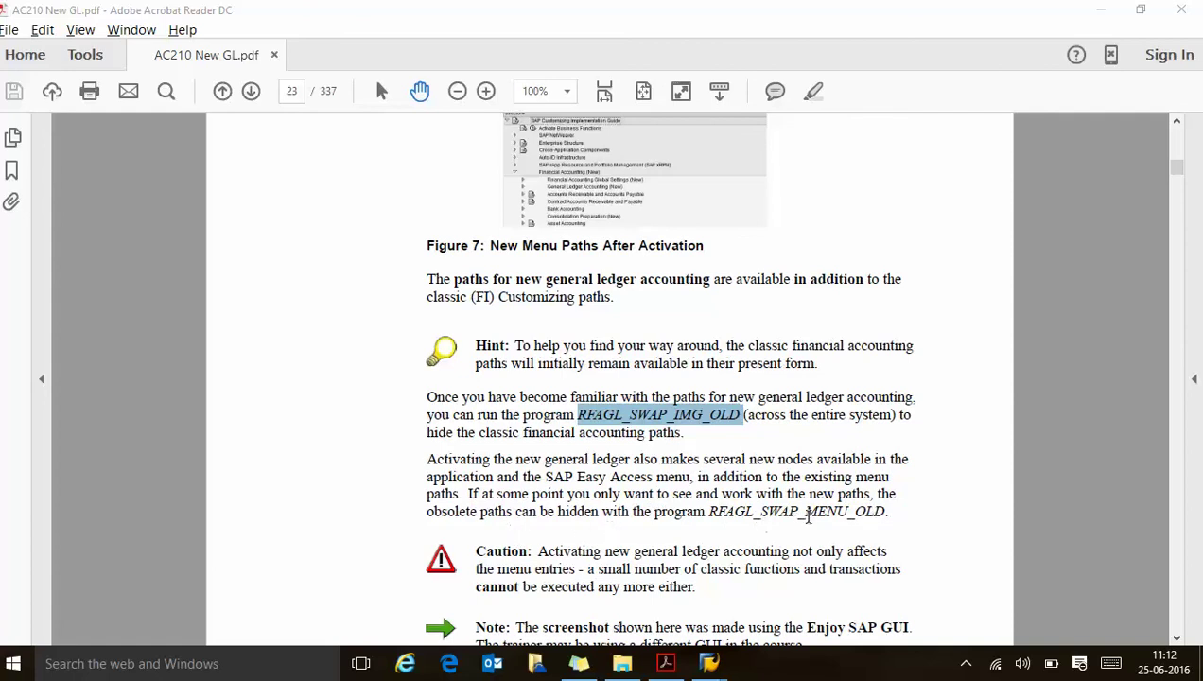
left_click(1178, 639)
left_click(1178, 639)
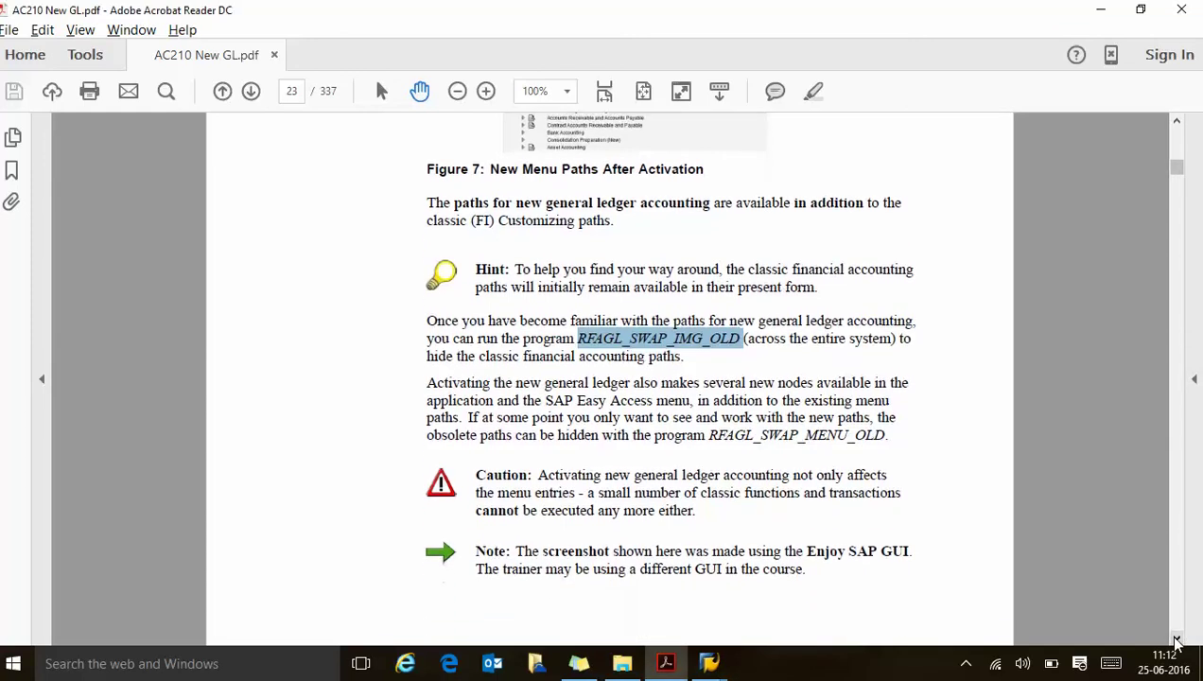
left_click(1178, 639)
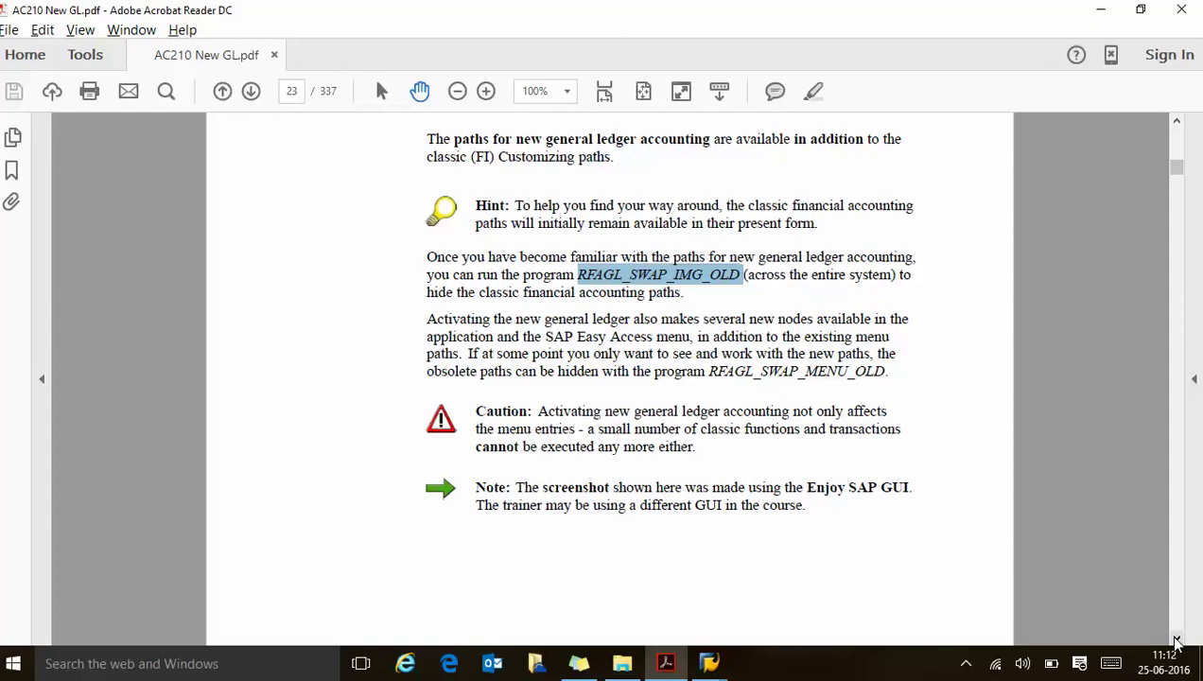
left_click(966, 666)
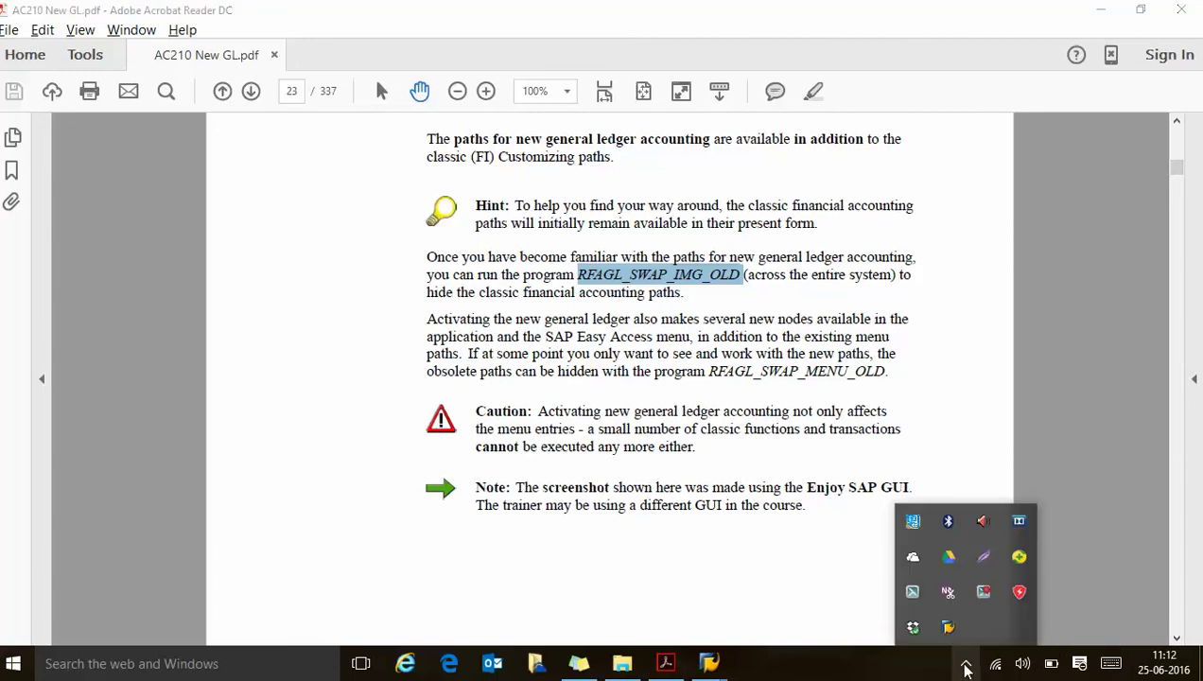
left_click(808, 572)
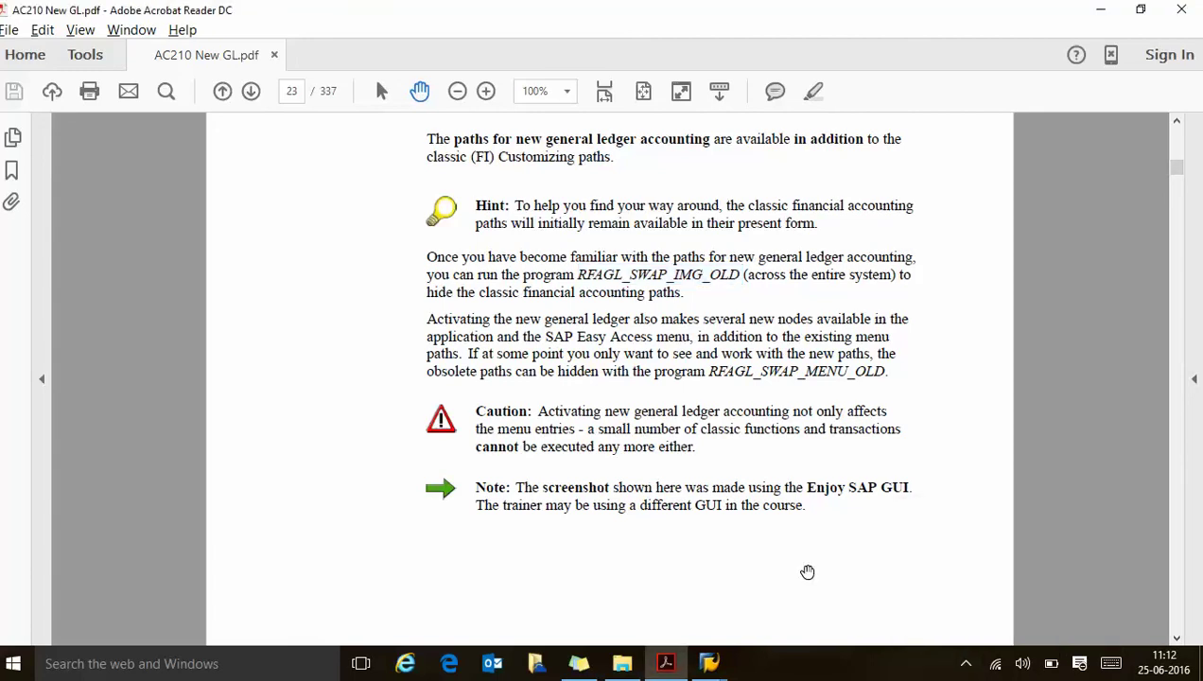